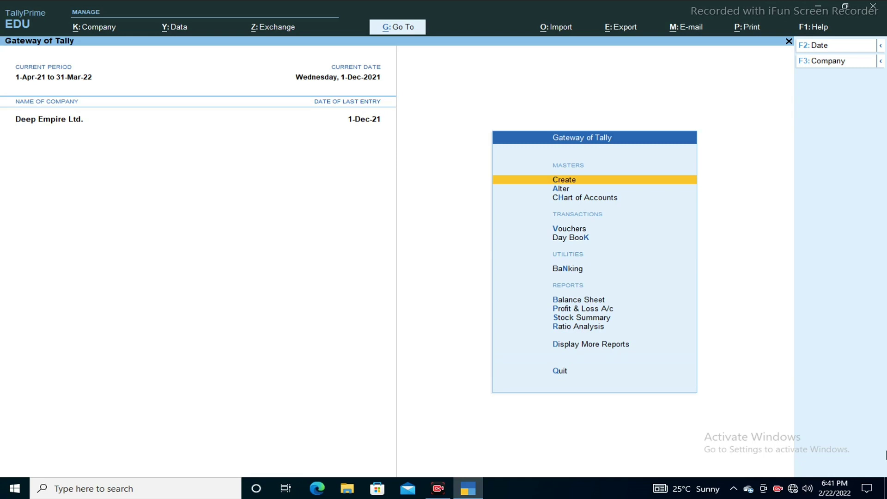
# Open the Day Book report from the Gateway of Tally, view it, and return to the gateway.
pyautogui.press('Down')
pyautogui.press('Down')
pyautogui.press('Down')
pyautogui.press('Down')
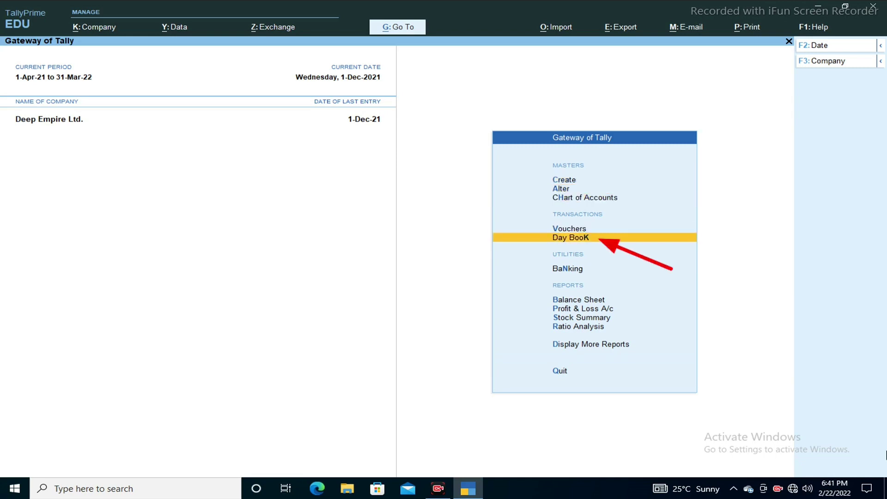
pyautogui.press('Return')
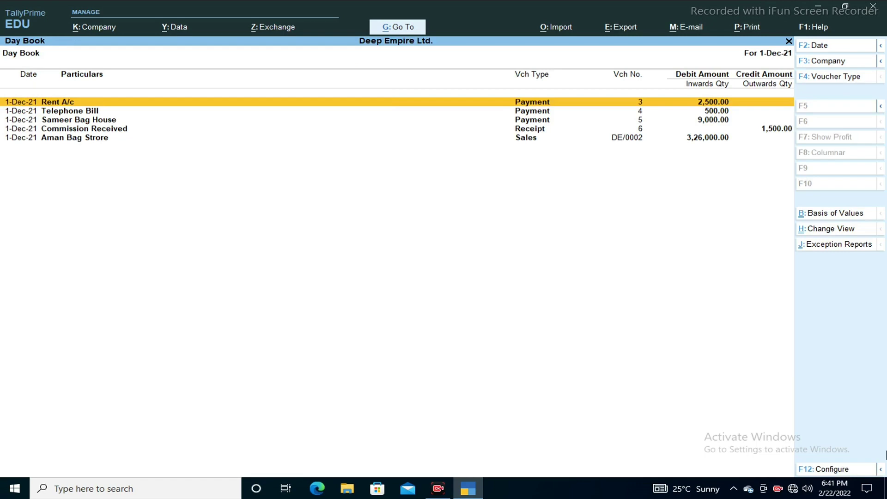
pyautogui.press('Escape')
# Open Display More Reports, locate Day Book among the accounting reports, and return to the gateway.
pyautogui.press('Down')
pyautogui.press('Down')
pyautogui.press('Down')
pyautogui.press('Down')
pyautogui.press('Down')
pyautogui.press('Down')
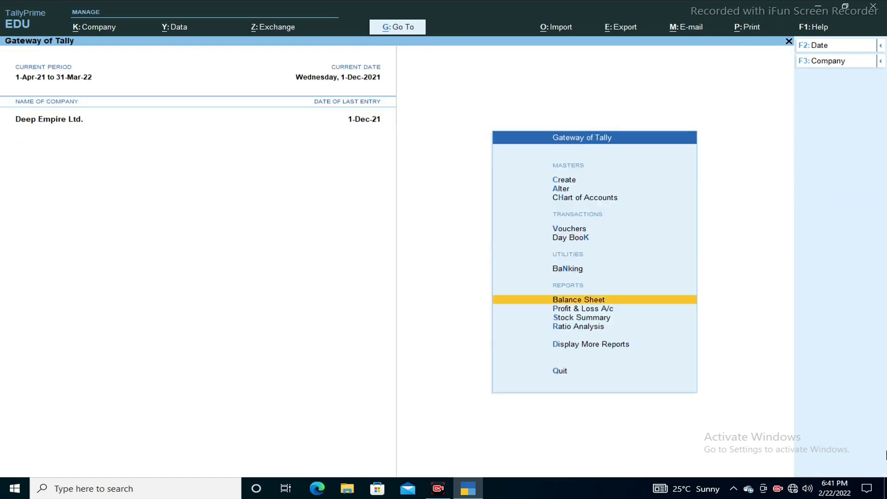
pyautogui.press('Return')
pyautogui.press('Down')
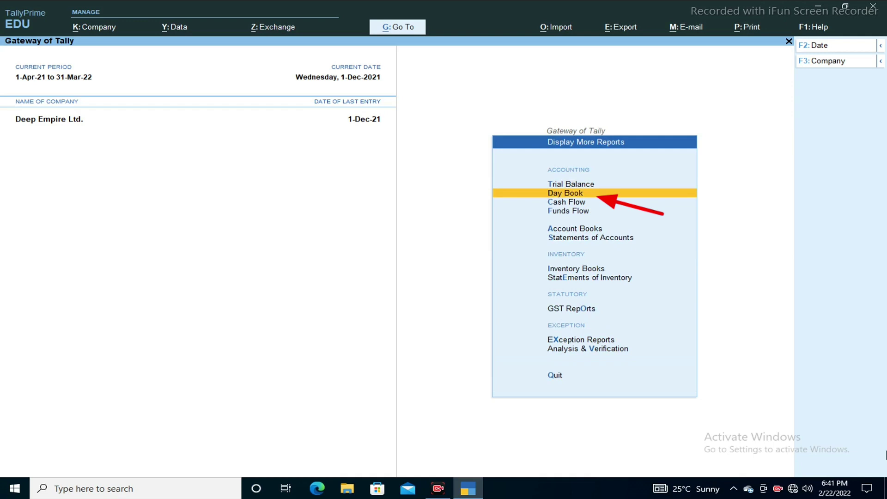
pyautogui.press('Escape')
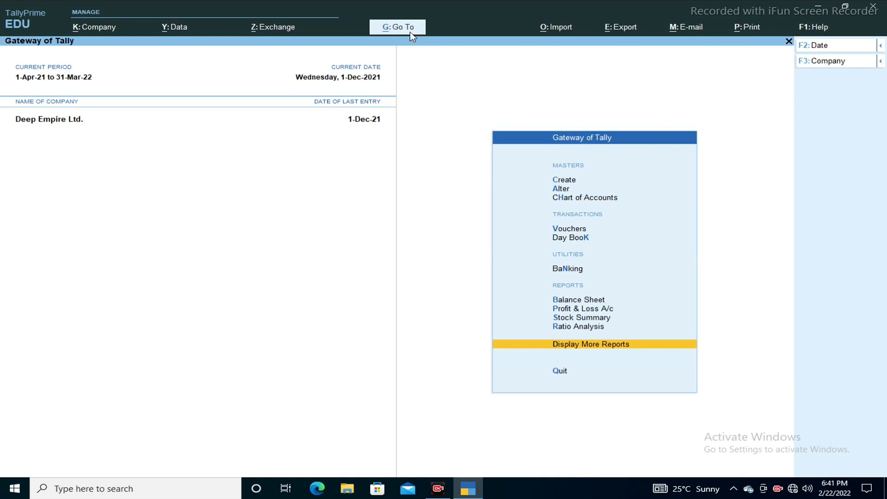
# Find the Day Book with the Go To search using "Da" and open it.
pyautogui.click(398, 27)
pyautogui.write('Da')
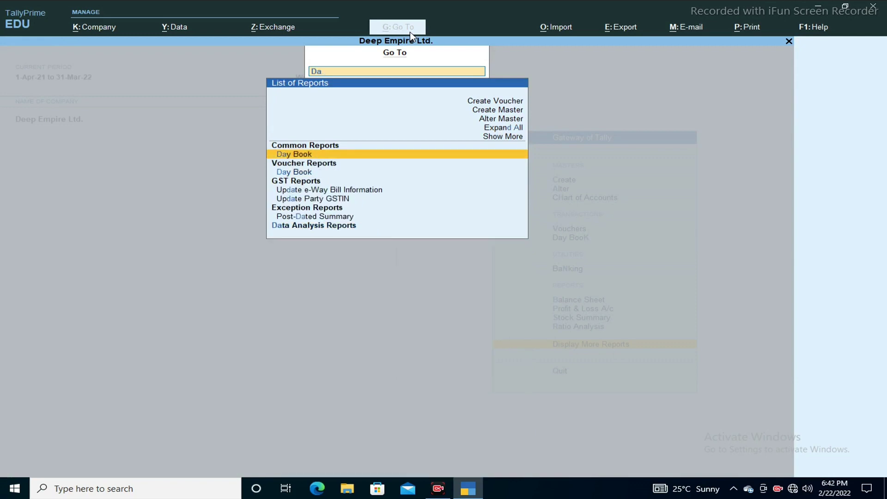
pyautogui.press('Return')
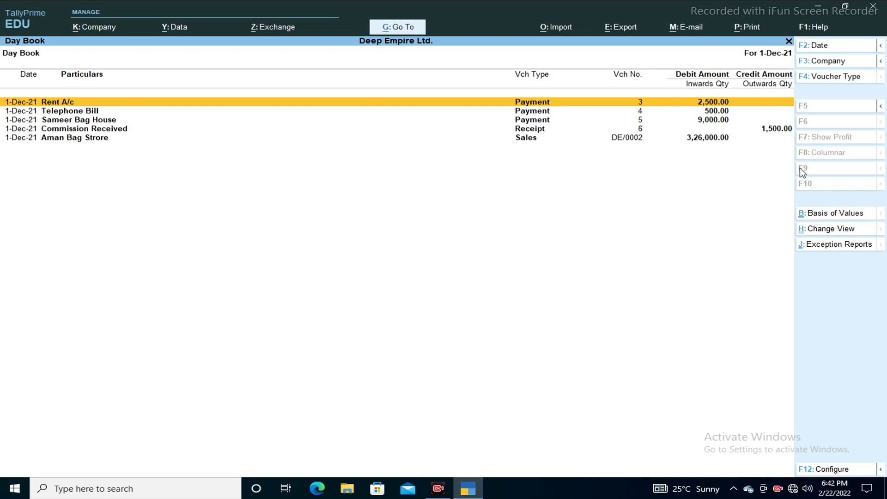
# Change the Day Book date to 1-10-2021.
pyautogui.press('F2')
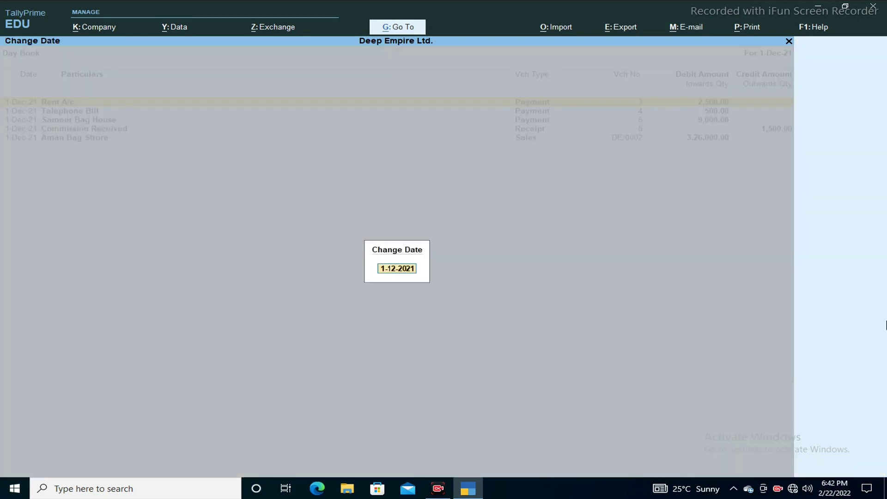
pyautogui.write('1.10')
pyautogui.press('Return')
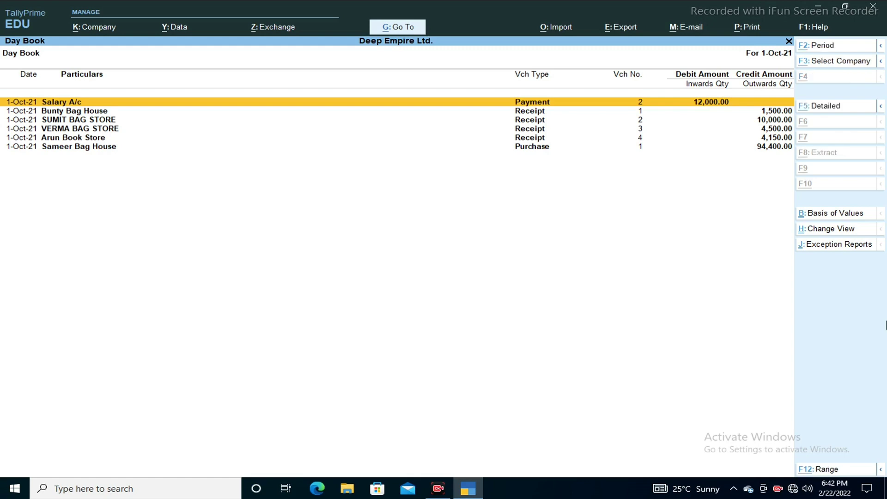
# Set the Day Book period from 1-Apr-21 to 31-Mar-22.
pyautogui.hotkey('alt', 'F2')
pyautogui.write('1-4')
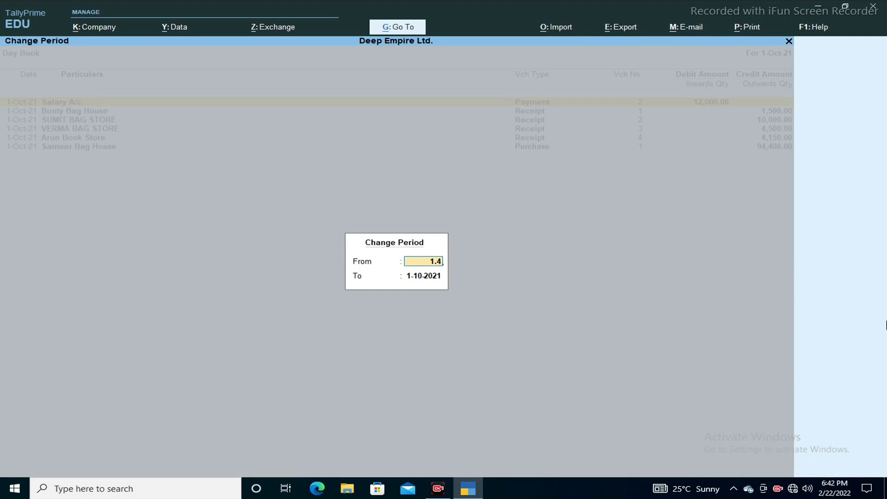
pyautogui.press('Return')
pyautogui.write('31.3')
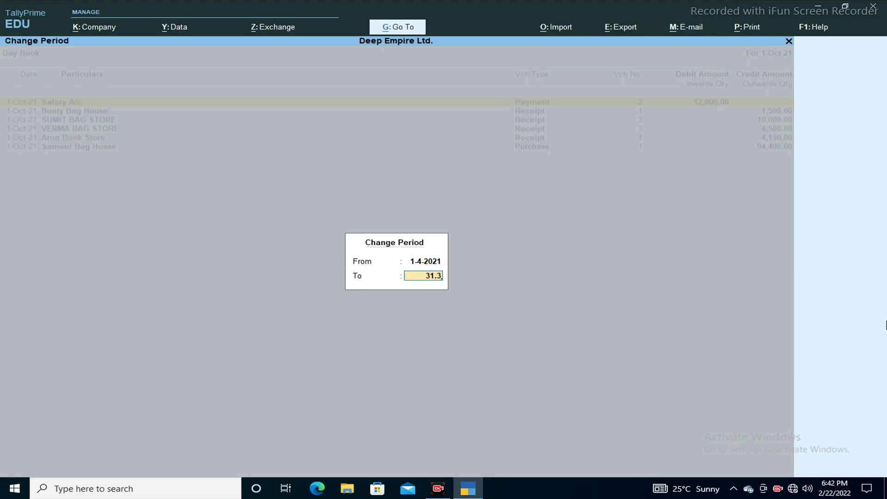
pyautogui.press('Return')
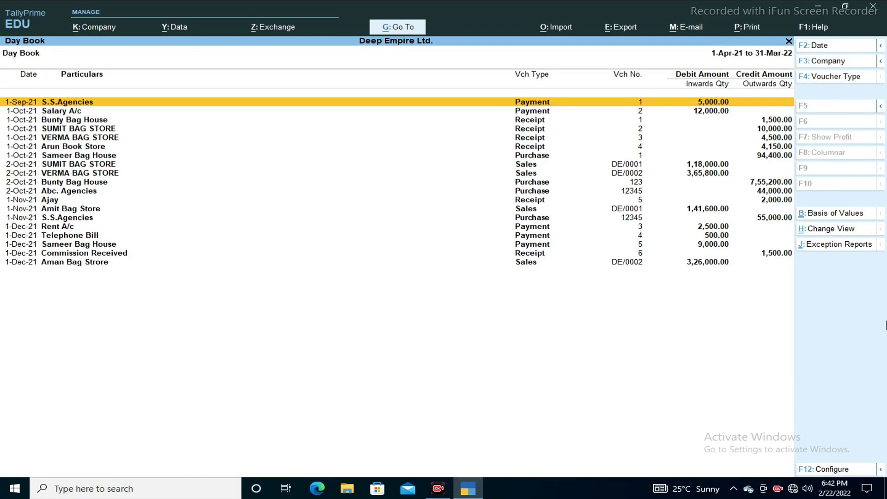
# Open the VERMA BAG STORE receipt voucher no. 3 for alteration, go through its fields and accept it.
pyautogui.press('Down')
pyautogui.press('Down')
pyautogui.press('Down')
pyautogui.press('Down')
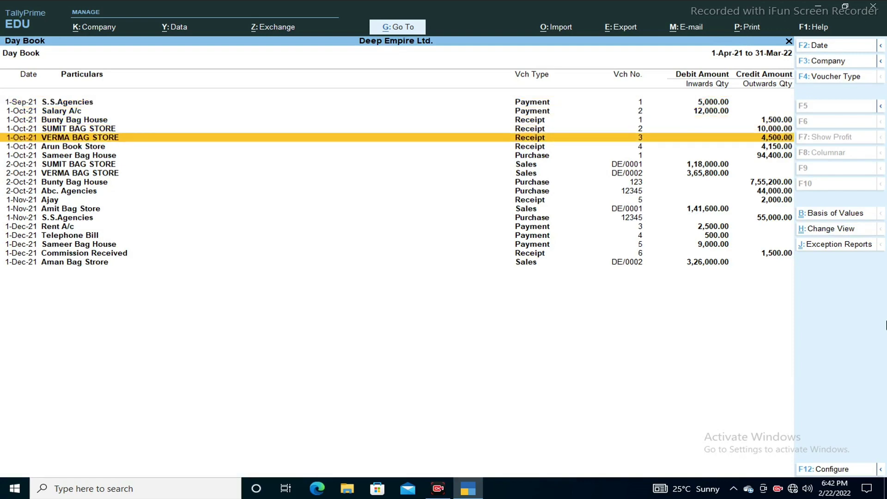
pyautogui.press('Return')
pyautogui.press('Return')
pyautogui.press('Return')
pyautogui.press('Return')
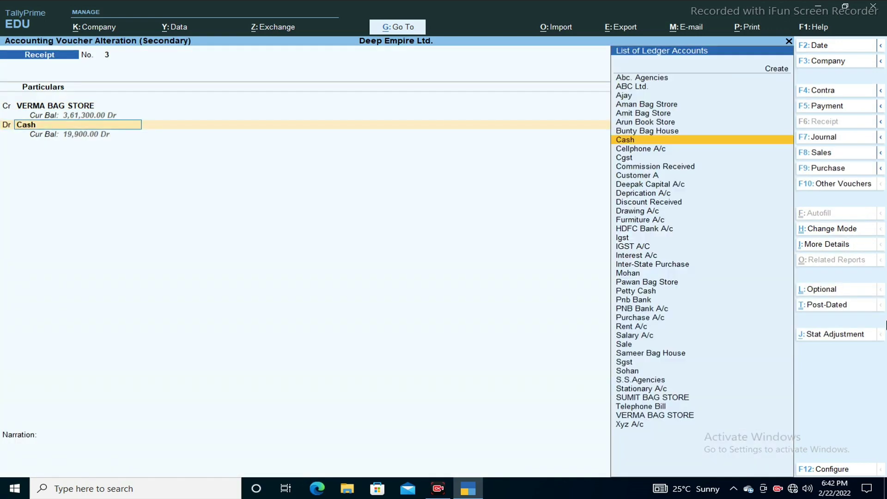
pyautogui.press('Return')
pyautogui.press('Return')
pyautogui.press('Return')
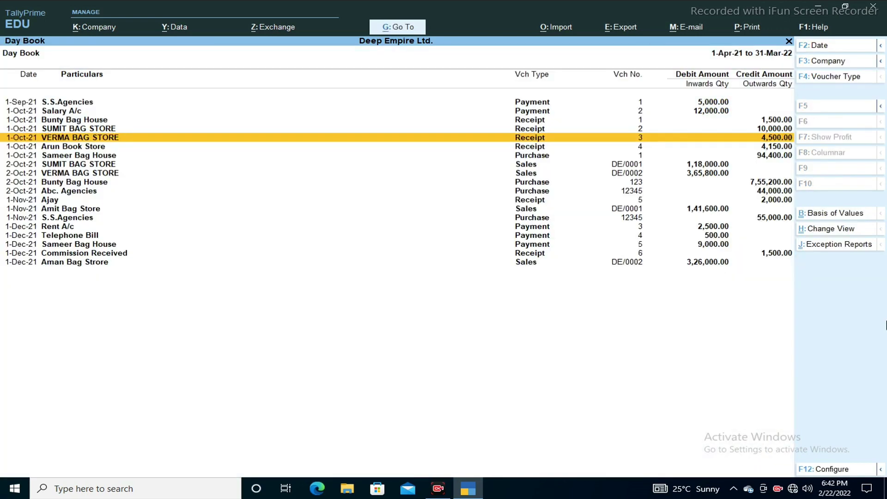
# Request deletion of the VERMA BAG STORE receipt voucher no. 3 and decline the confirmation.
pyautogui.hotkey('alt', 'd')
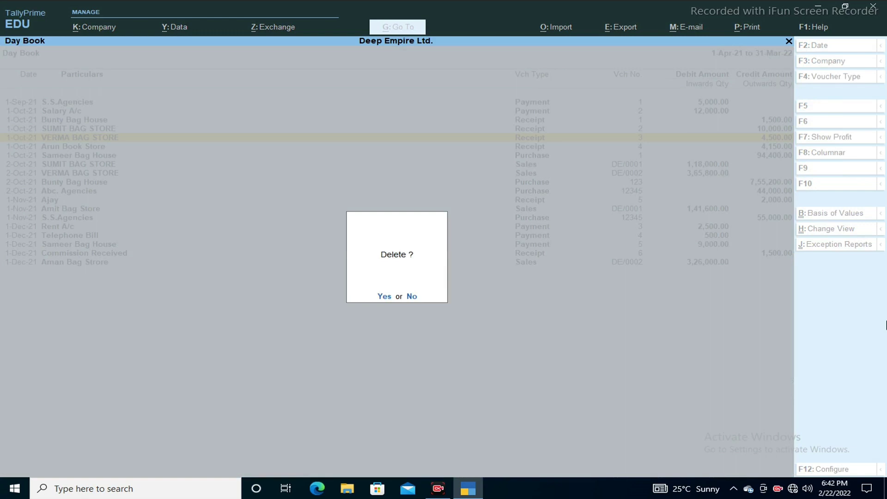
pyautogui.press('n')
# Start a new voucher from the SUMIT BAG STORE sales entry, cycle through the Receipt, Journal, Sales and Purchase types, and discard it.
pyautogui.press('Down')
pyautogui.press('Down')
pyautogui.press('Down')
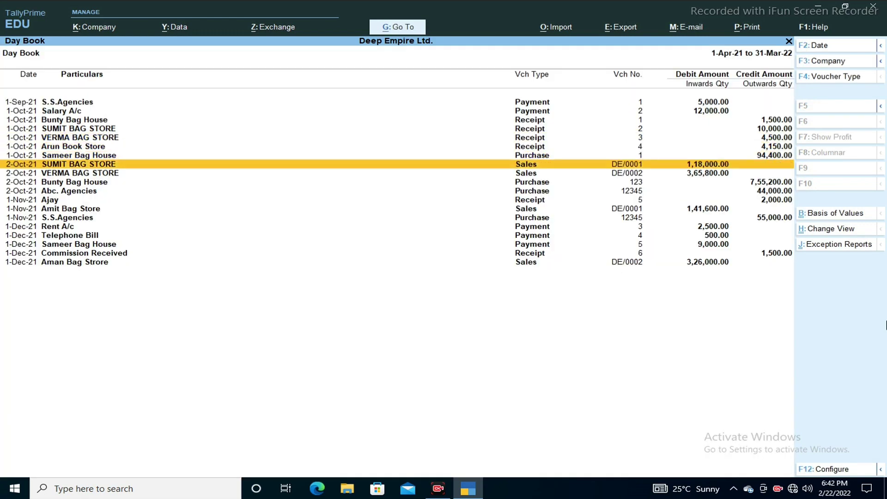
pyautogui.hotkey('alt', 'a')
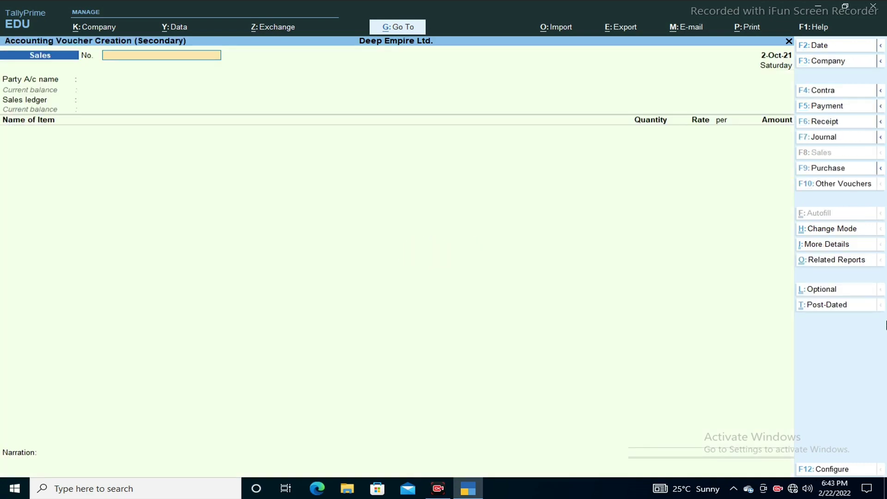
pyautogui.press('F6')
pyautogui.press('F7')
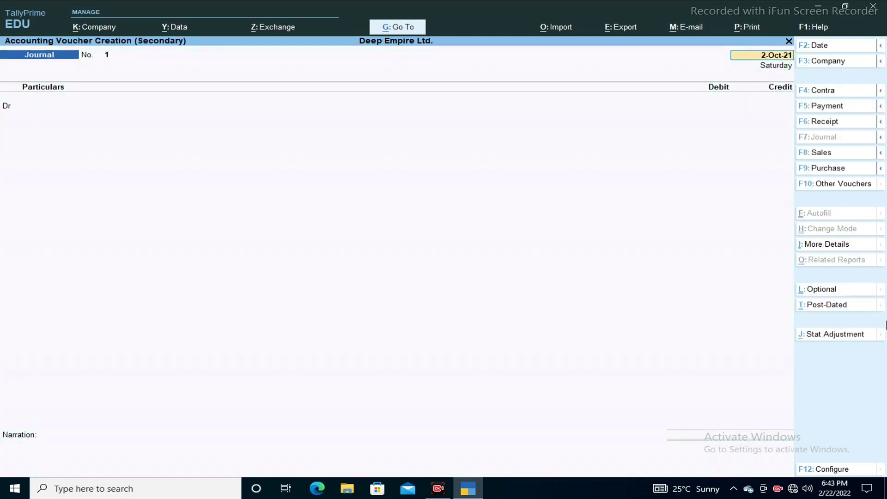
pyautogui.press('F8')
pyautogui.press('F9')
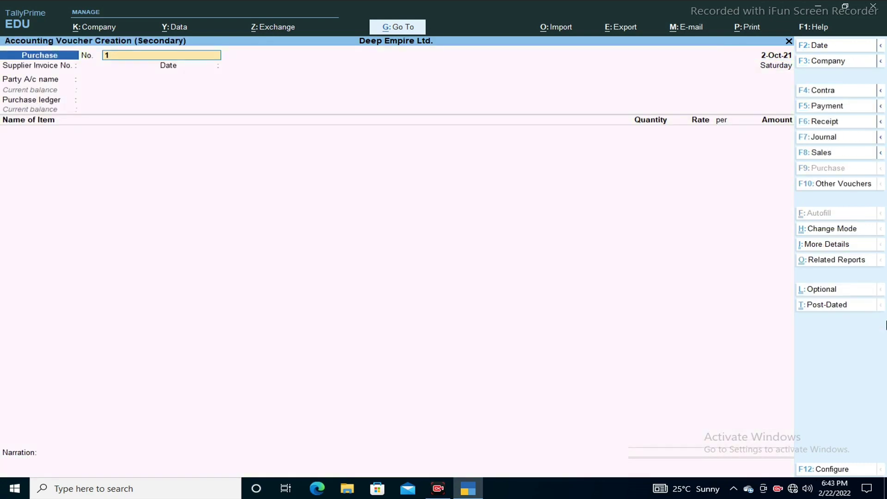
pyautogui.press('Escape')
pyautogui.press('y')
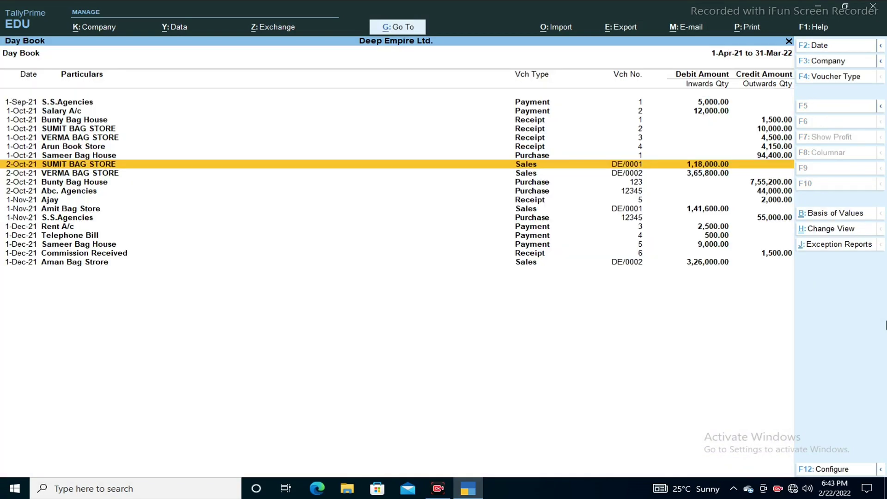
# Browse the Day Book entries down to the last voucher and back up to the first.
pyautogui.press('Up')
pyautogui.press('Up')
pyautogui.press('Up')
pyautogui.press('Up')
pyautogui.press('Up')
pyautogui.press('Up')
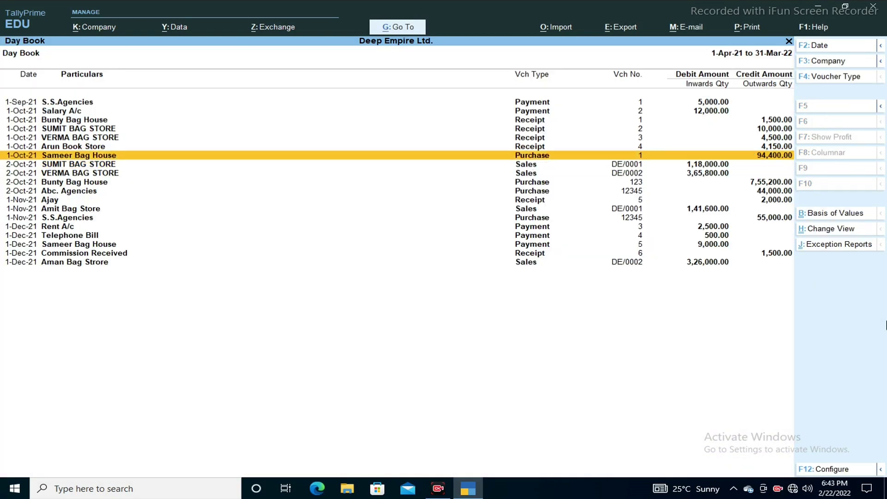
pyautogui.press('Down')
pyautogui.press('Down')
pyautogui.press('Down')
pyautogui.press('Down')
pyautogui.press('Down')
pyautogui.press('Down')
pyautogui.press('Down')
pyautogui.press('Down')
pyautogui.press('Down')
pyautogui.press('Down')
pyautogui.press('Down')
pyautogui.press('Down')
pyautogui.press('Down')
pyautogui.press('Down')
pyautogui.press('Down')
pyautogui.press('Down')
pyautogui.press('Down')
pyautogui.press('Down')
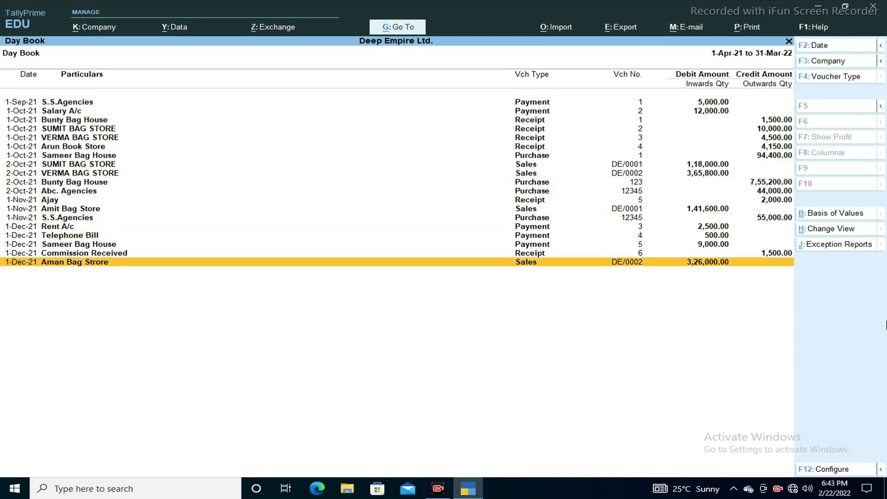
pyautogui.press('Up')
pyautogui.press('Up')
pyautogui.press('Up')
pyautogui.press('Up')
pyautogui.press('Up')
pyautogui.press('Up')
pyautogui.press('Up')
pyautogui.press('Up')
pyautogui.press('Up')
pyautogui.press('Up')
pyautogui.press('Up')
pyautogui.press('Up')
pyautogui.press('Up')
pyautogui.press('Up')
pyautogui.press('Up')
pyautogui.press('Up')
pyautogui.press('Up')
pyautogui.press('Up')
pyautogui.press('Up')
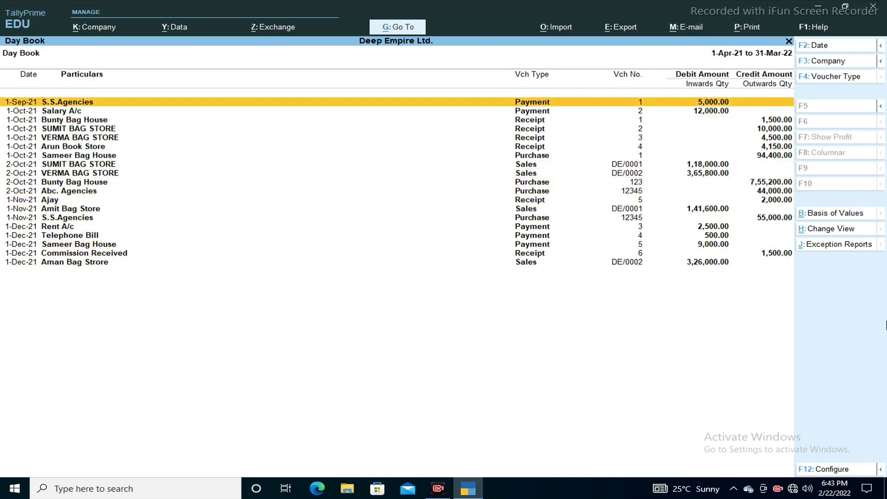
# Switch the Day Book to the detailed format and look over the ledger lines under the first vouchers.
pyautogui.press('alt')
pyautogui.press('alt')
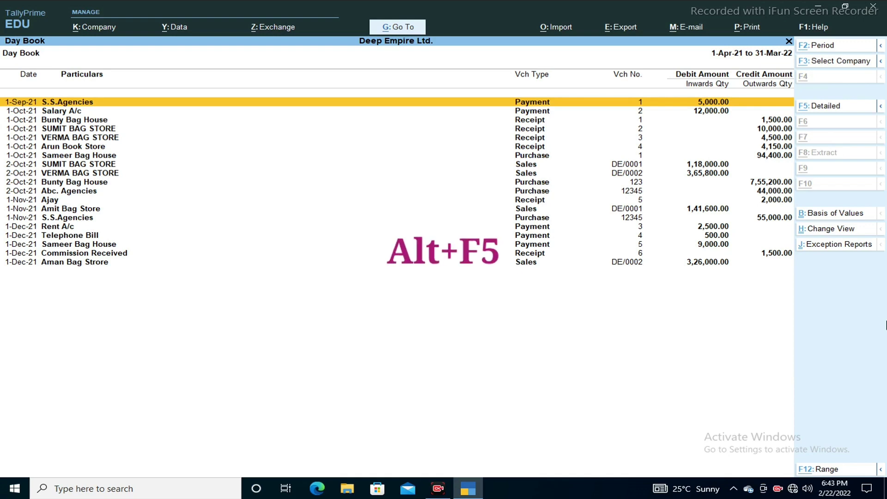
pyautogui.hotkey('alt', 'F5')
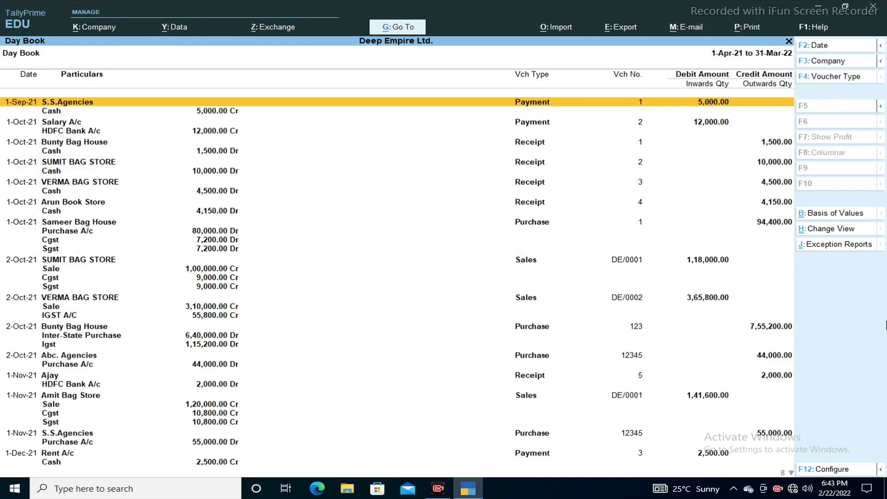
pyautogui.press('Down')
pyautogui.press('Down')
pyautogui.press('Down')
pyautogui.press('Down')
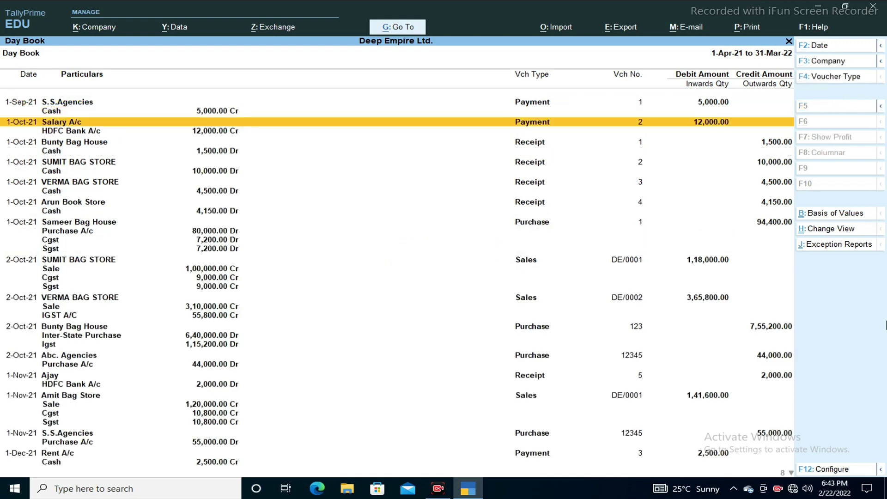
pyautogui.press('Up')
pyautogui.press('Up')
pyautogui.press('Up')
pyautogui.press('Up')
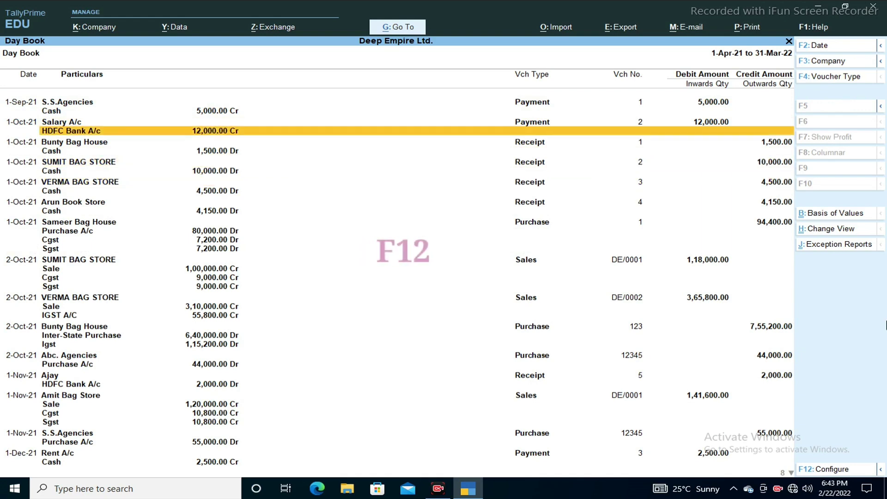
# Configure the Day Book to show narrations, inventory details and descriptions for stock items.
pyautogui.press('F12')
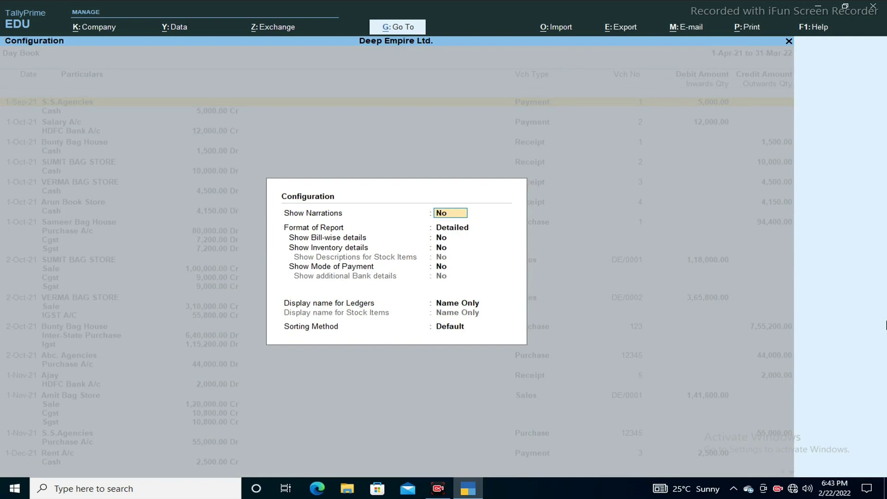
pyautogui.write('y')
pyautogui.press('Return')
pyautogui.press('Return')
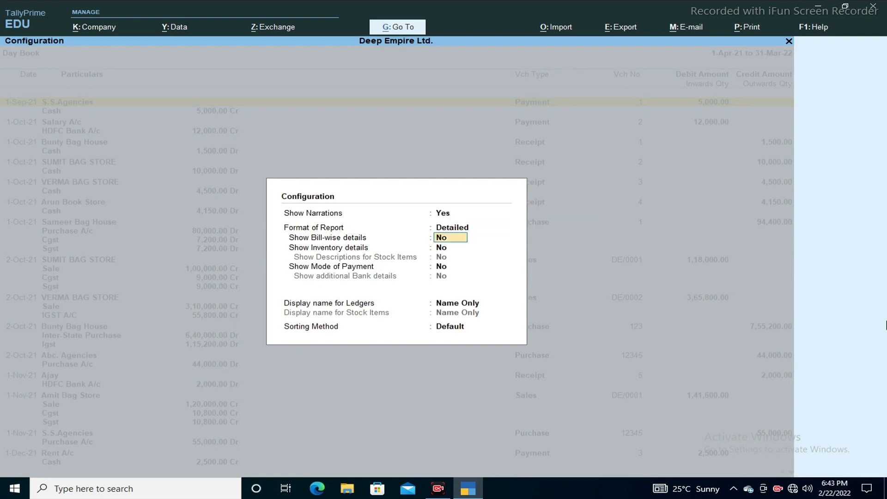
pyautogui.press('Return')
pyautogui.write('y')
pyautogui.press('Return')
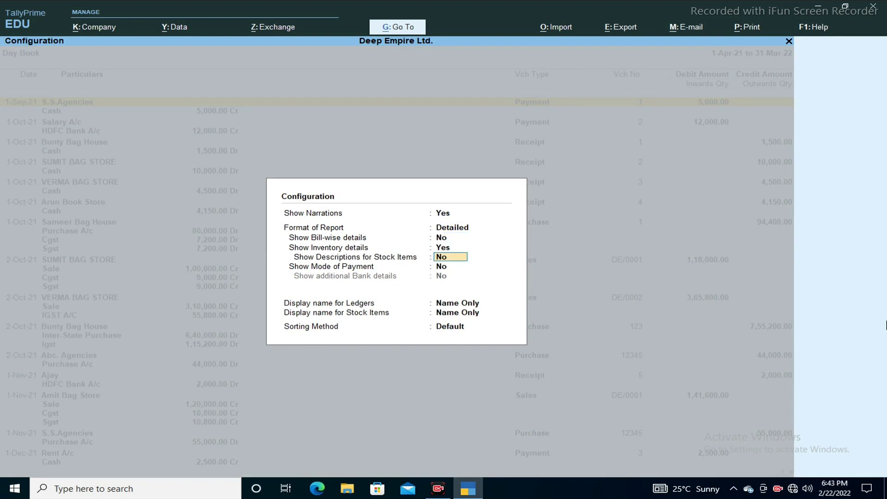
pyautogui.write('y')
pyautogui.press('Return')
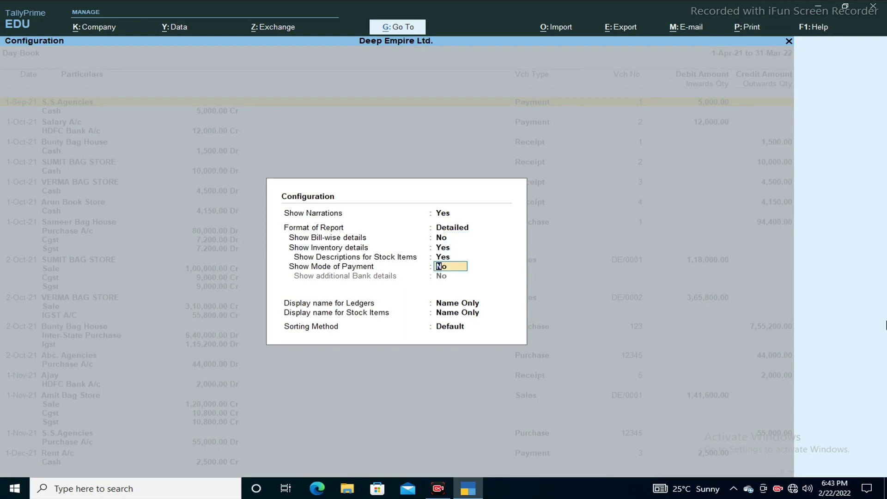
# Enable the mode of payment and additional bank details in the report configuration and apply it.
pyautogui.press('Return')
pyautogui.press('BackSpace')
pyautogui.write('y')
pyautogui.press('Return')
pyautogui.write('y')
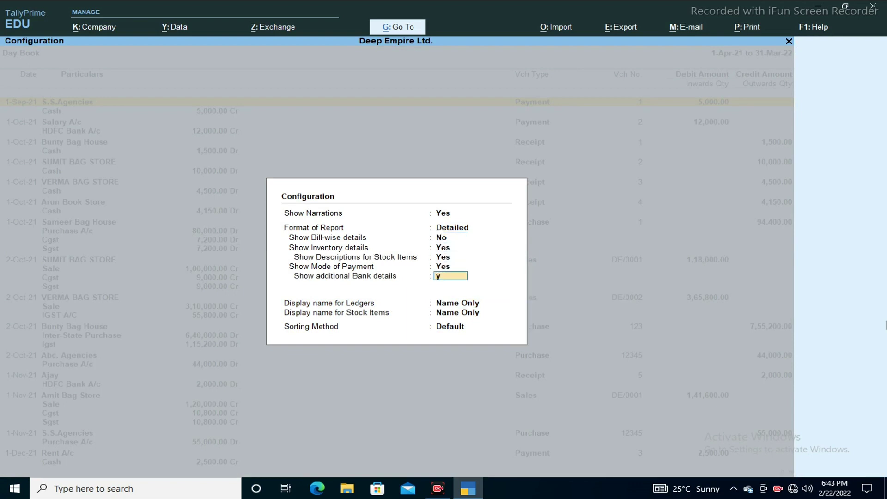
pyautogui.press('Return')
pyautogui.press('Return')
pyautogui.press('Return')
pyautogui.press('Return')
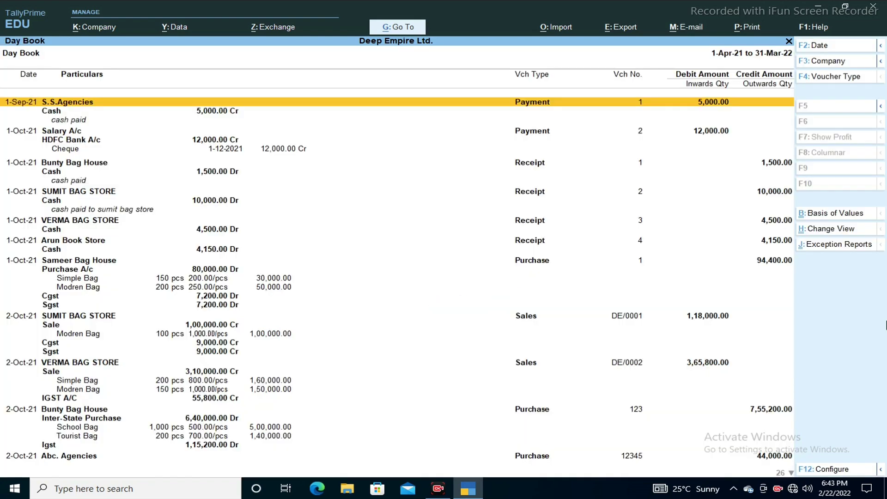
# Examine the narration and payment details listed under the first Day Book vouchers.
pyautogui.press('Down')
pyautogui.press('Down')
pyautogui.press('Down')
pyautogui.press('Down')
pyautogui.press('Down')
pyautogui.press('Down')
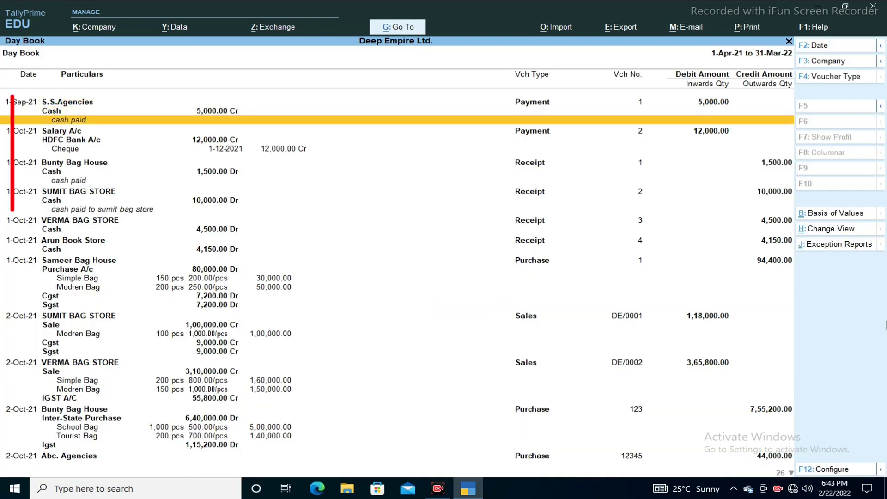
# Examine the ledger, narration, bank and stock item lines under the Day Book vouchers down to the 2-Oct-21 sales entries.
pyautogui.press('Down')
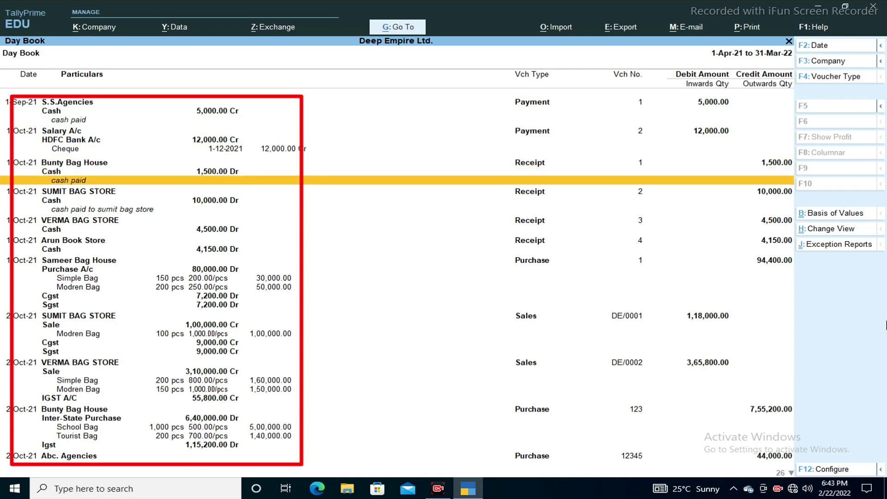
pyautogui.press('Down')
pyautogui.press('Down')
pyautogui.press('Down')
pyautogui.press('Down')
pyautogui.press('Down')
pyautogui.press('Down')
pyautogui.press('Down')
pyautogui.press('Down')
pyautogui.press('Up')
pyautogui.press('Up')
pyautogui.press('Up')
pyautogui.press('Up')
pyautogui.press('Up')
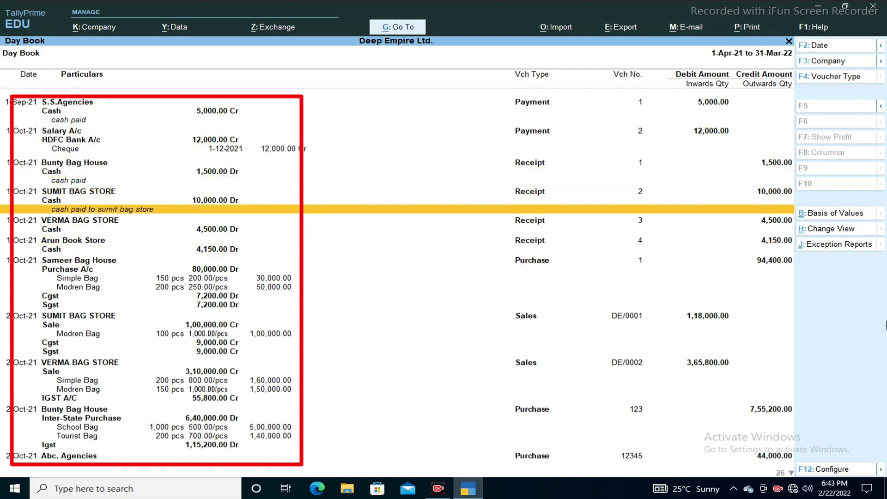
pyautogui.press('Down')
pyautogui.press('Down')
pyautogui.press('Down')
pyautogui.press('Down')
pyautogui.press('Down')
pyautogui.press('Down')
pyautogui.press('Down')
pyautogui.press('Down')
pyautogui.press('Down')
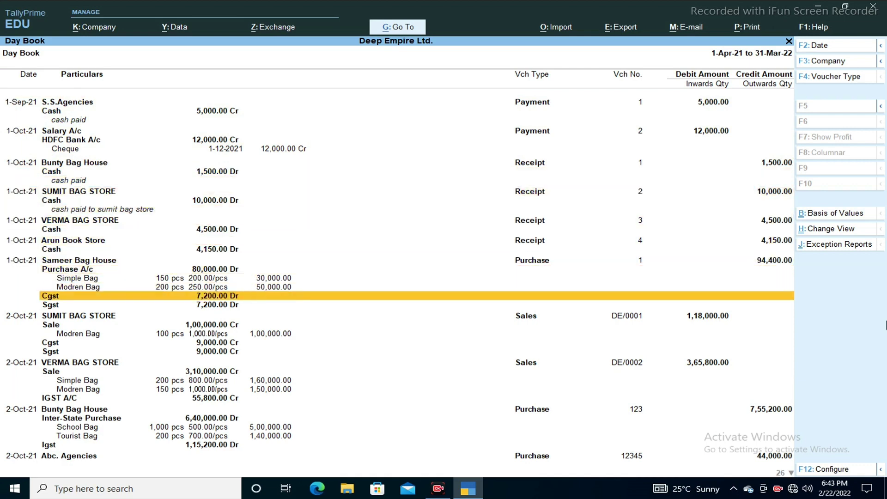
pyautogui.press('Down')
pyautogui.press('Down')
pyautogui.press('Down')
pyautogui.press('Down')
pyautogui.press('Down')
pyautogui.press('Down')
pyautogui.press('Down')
pyautogui.press('Down')
pyautogui.press('Down')
pyautogui.press('Down')
pyautogui.press('Down')
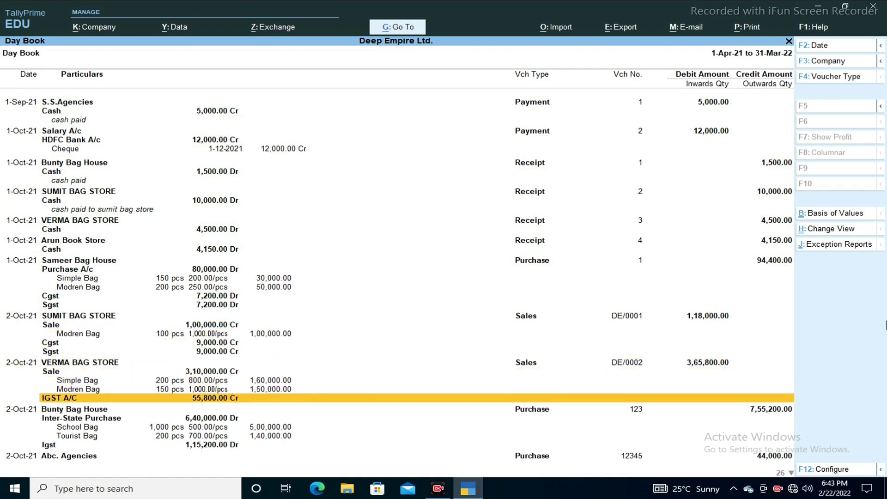
pyautogui.press('Home')
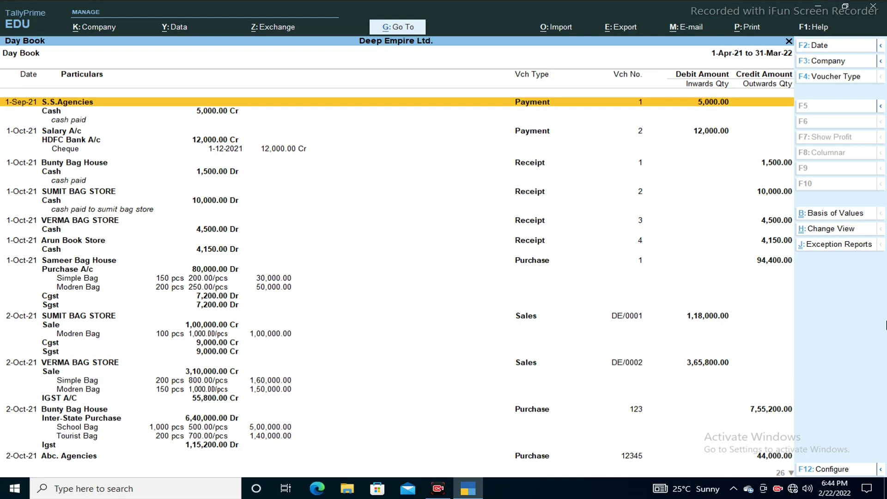
# Look over the available voucher types and limit the Day Book to Payment vouchers.
pyautogui.press('F4')
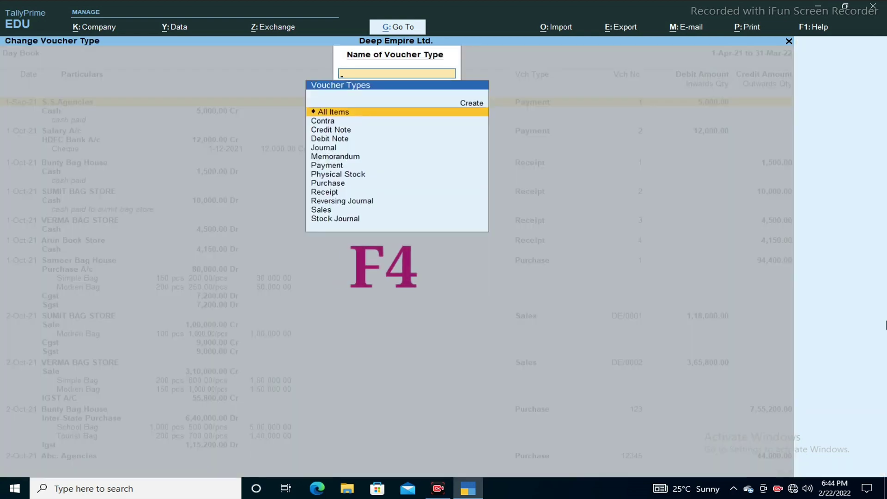
pyautogui.press('Down')
pyautogui.press('Down')
pyautogui.press('Down')
pyautogui.press('Down')
pyautogui.press('Down')
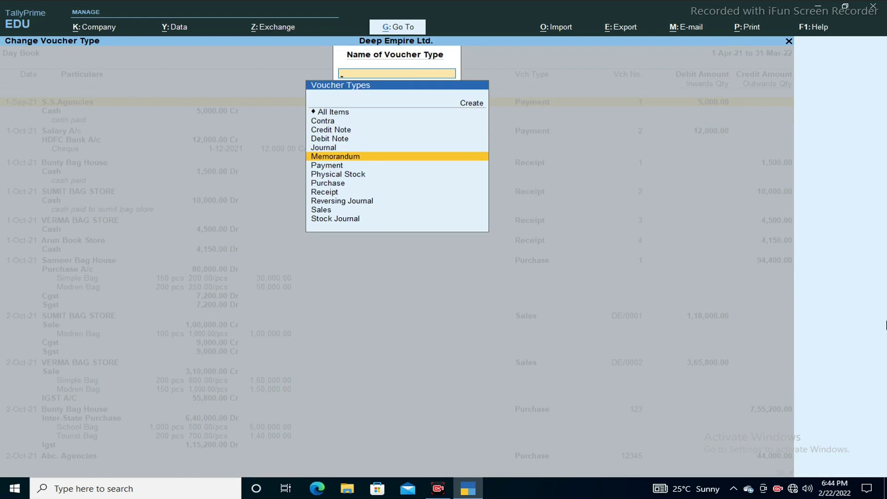
pyautogui.press('Down')
pyautogui.press('Down')
pyautogui.press('Down')
pyautogui.press('Down')
pyautogui.press('Down')
pyautogui.press('Up')
pyautogui.press('Down')
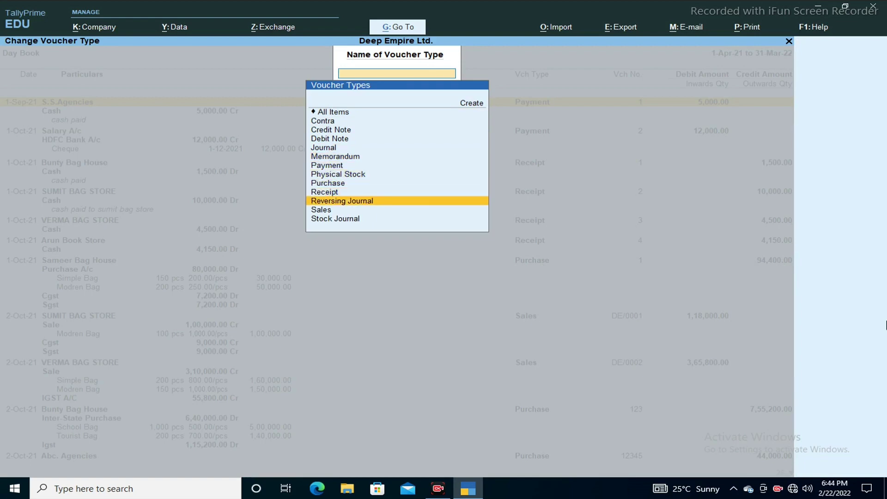
pyautogui.press('Up')
pyautogui.press('Up')
pyautogui.press('Up')
pyautogui.press('Up')
pyautogui.press('Return')
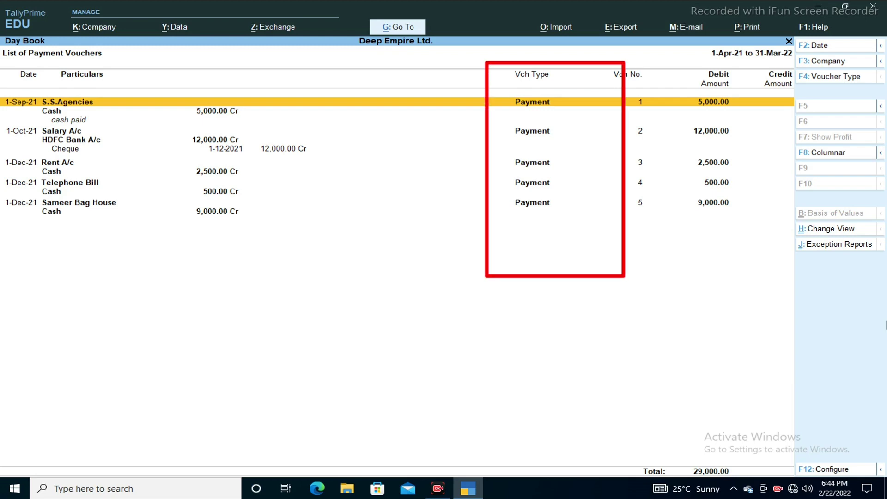
# Change the Day Book's voucher type to Receipt.
pyautogui.press('F4')
pyautogui.press('Down')
pyautogui.press('Down')
pyautogui.press('Down')
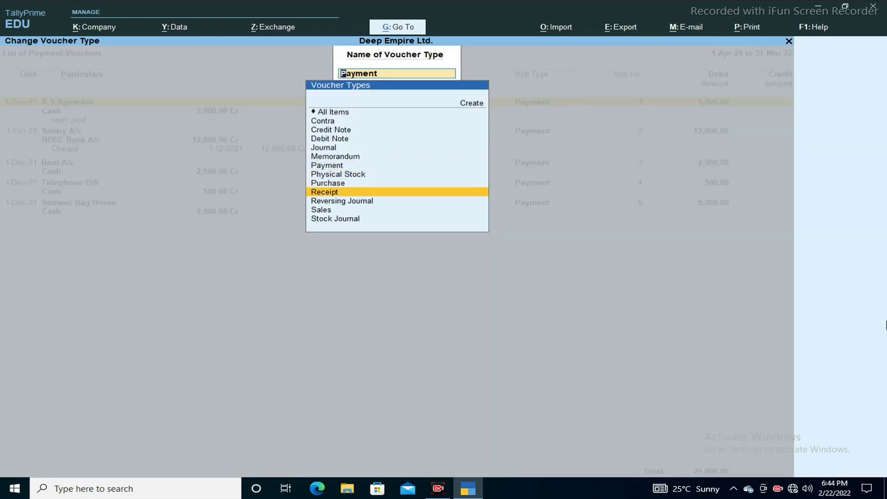
pyautogui.press('Return')
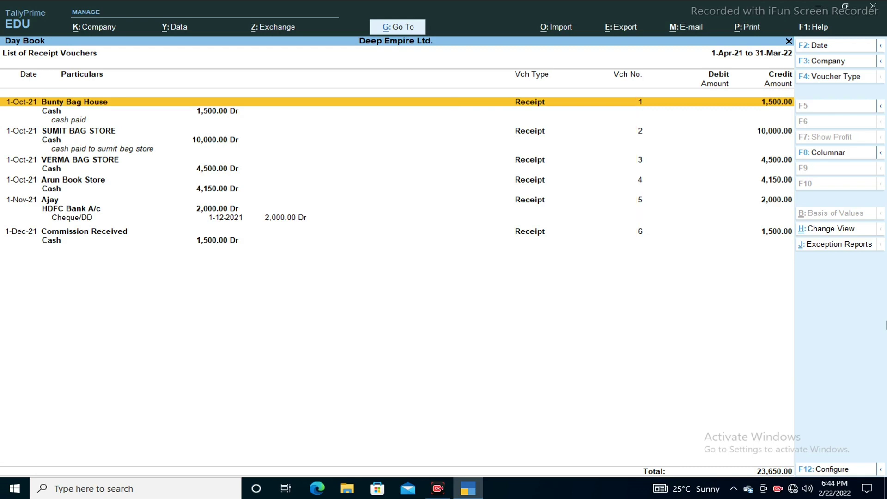
# Change the Day Book's voucher type to Sales.
pyautogui.press('F4')
pyautogui.press('Down')
pyautogui.press('Down')
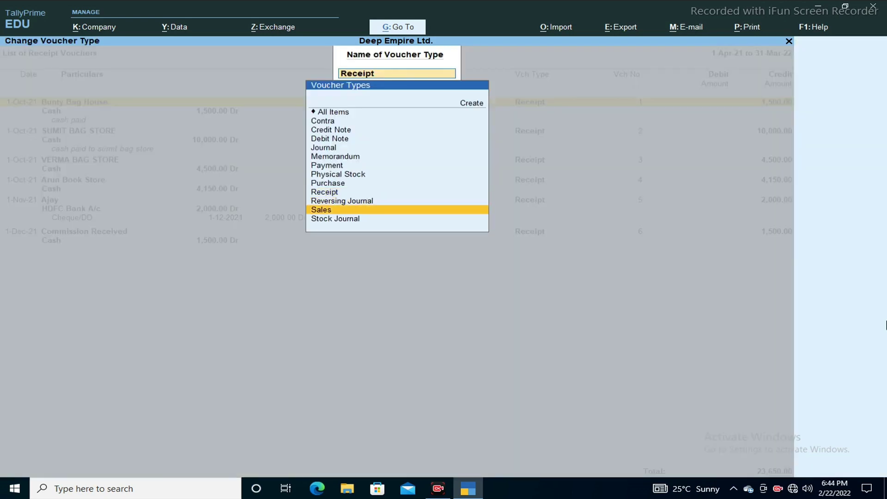
pyautogui.press('Return')
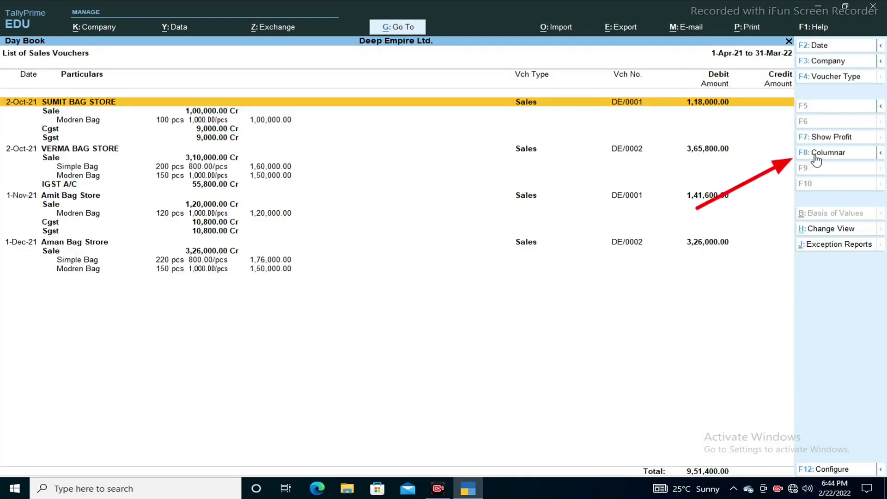
# In the columnar register for Sales, enable party's address, voucher type, voucher number, voucher reference number and consignee/buyer name.
pyautogui.press('F8')
pyautogui.press('y')
pyautogui.press('Return')
pyautogui.press('y')
pyautogui.press('Return')
pyautogui.press('y')
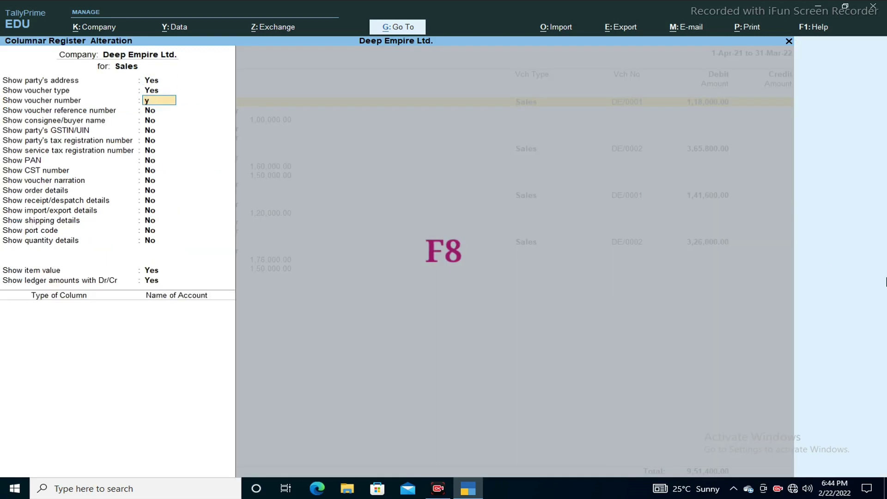
pyautogui.press('Return')
pyautogui.press('y')
pyautogui.press('Return')
pyautogui.press('y')
pyautogui.press('Return')
# Enable the party's GSTIN/UIN, party's tax registration, service tax registration, PAN and CST number columns.
pyautogui.press('y')
pyautogui.press('Return')
pyautogui.press('y')
pyautogui.press('Return')
pyautogui.press('y')
pyautogui.press('Return')
pyautogui.press('y')
pyautogui.press('Return')
pyautogui.press('y')
pyautogui.press('Return')
# Enable narration, order, receipt/despatch, import/export, shipping, port code and quantity details, and apply the columnar settings.
pyautogui.press('y')
pyautogui.press('Return')
pyautogui.press('y')
pyautogui.press('Return')
pyautogui.press('y')
pyautogui.press('Return')
pyautogui.press('y')
pyautogui.press('Return')
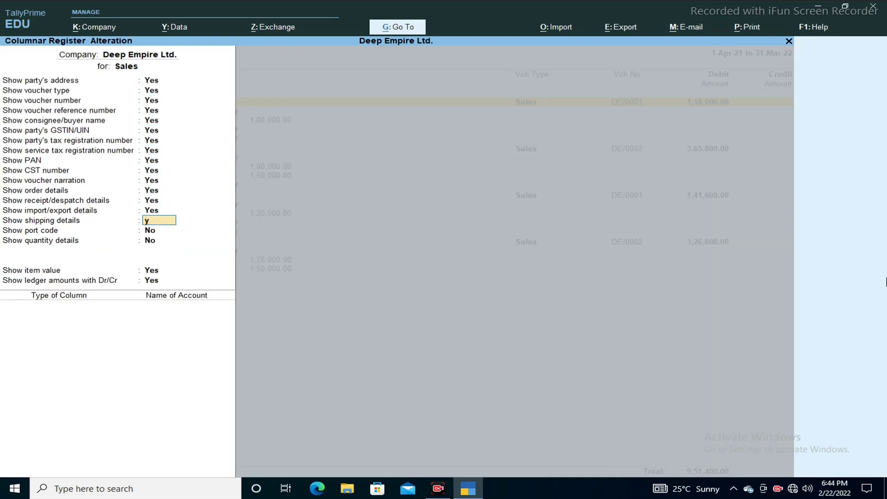
pyautogui.press('y')
pyautogui.press('Return')
pyautogui.press('y')
pyautogui.press('Return')
pyautogui.press('y')
pyautogui.press('Return')
pyautogui.hotkey('ctrl', 'a')
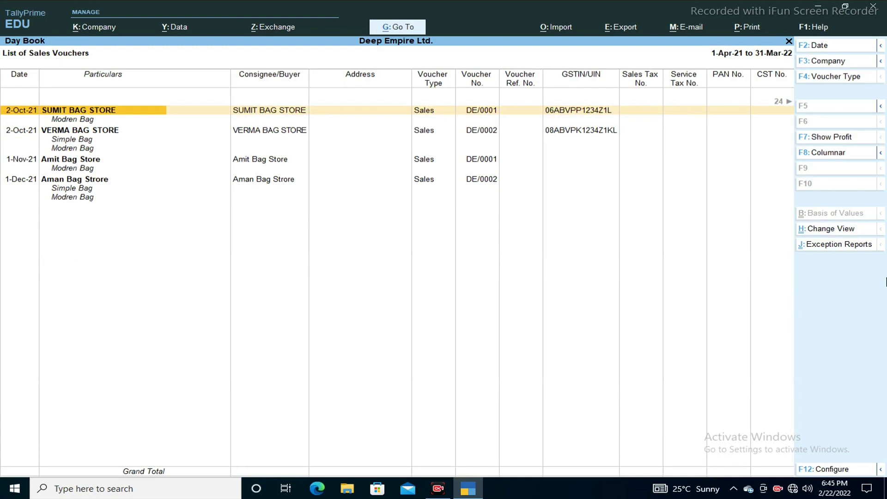
# Examine the columns of the columnar sales register from Consignee/Buyer through Terms of Delivery.
pyautogui.press('Right')
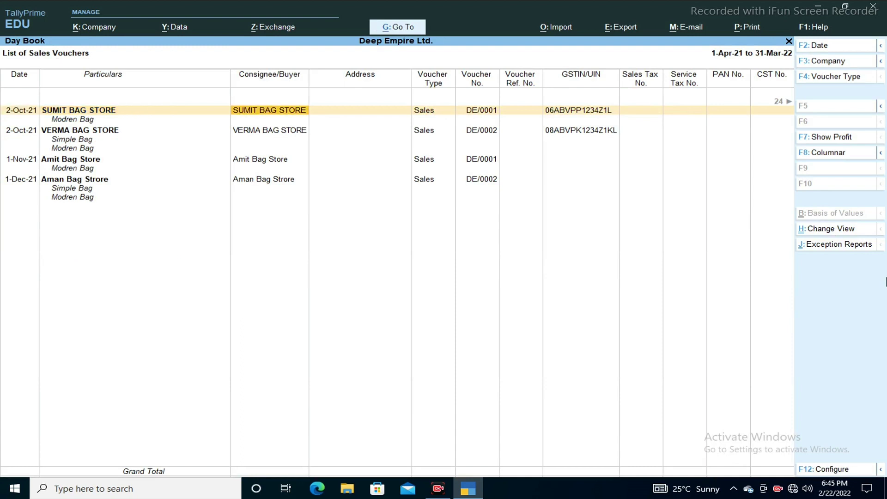
pyautogui.press('Right')
pyautogui.press('Right')
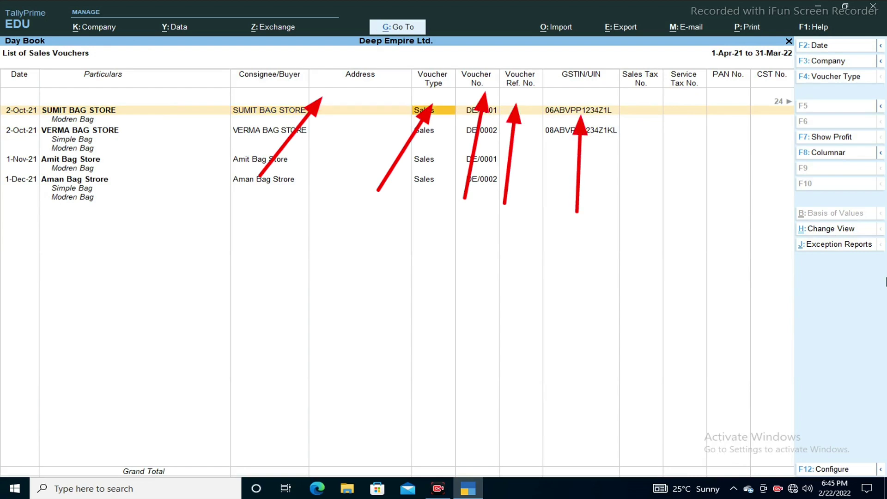
pyautogui.press('Right')
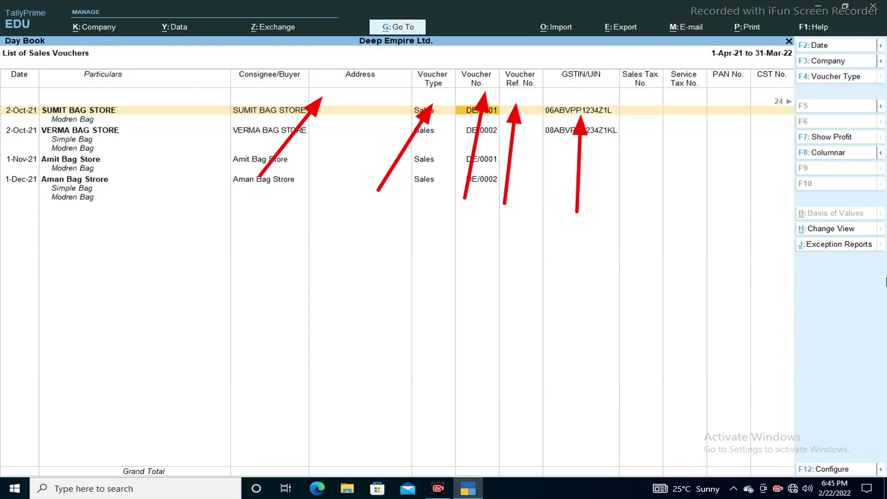
pyautogui.press('Right')
pyautogui.press('Right')
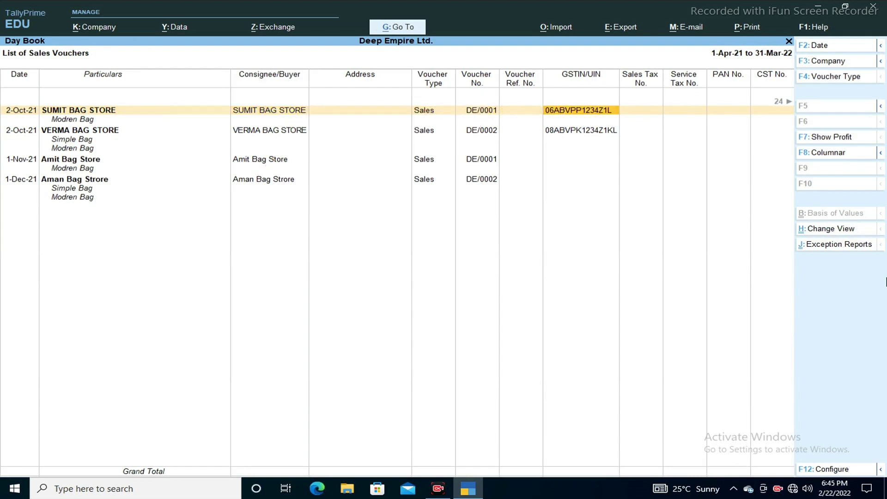
pyautogui.press('Right')
pyautogui.press('Right')
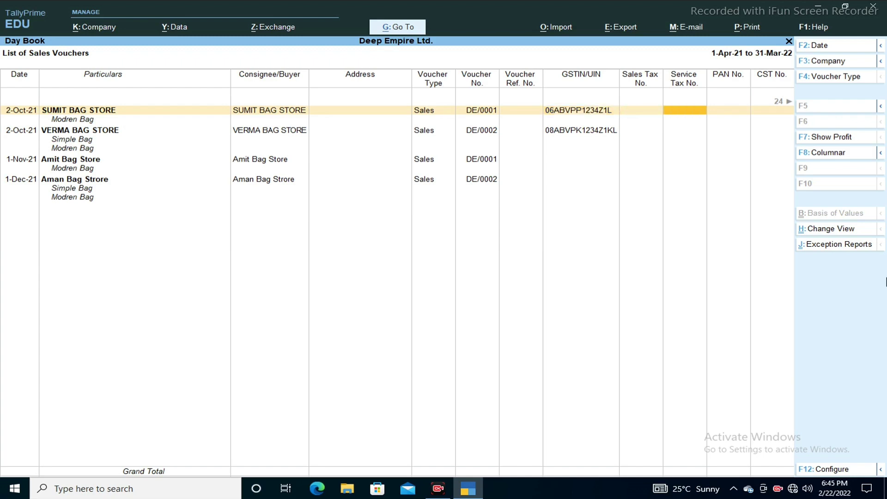
pyautogui.press('Right')
pyautogui.press('Right')
pyautogui.press('Right')
pyautogui.press('Right')
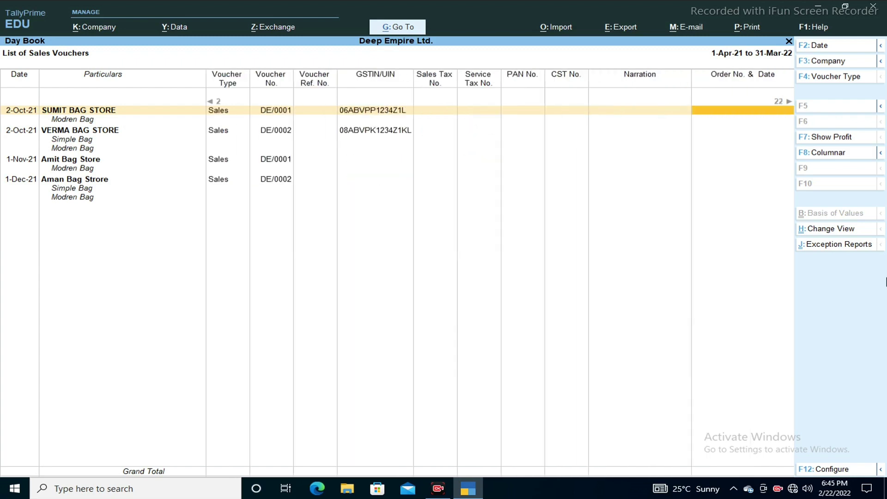
pyautogui.press('Right')
pyautogui.press('Right')
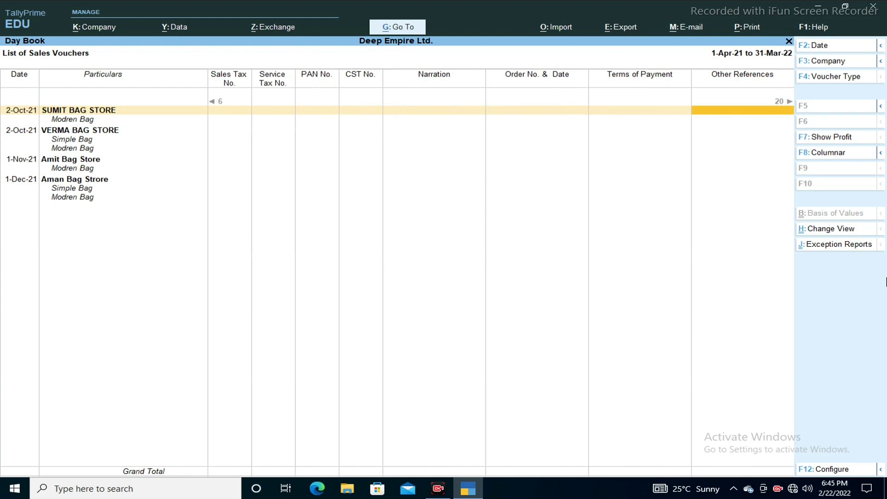
pyautogui.press('Right')
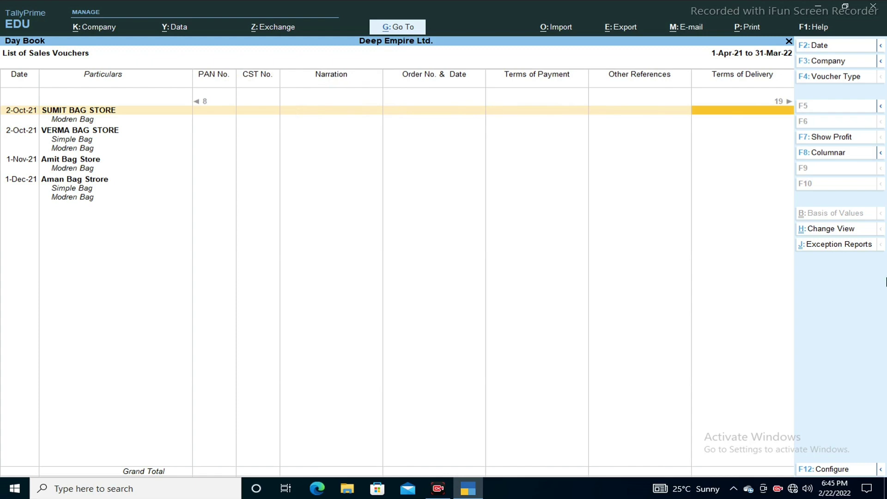
# Leave the columnar register, reopen the Day Book and list the Sales vouchers for 1-Apr-21 to 1-Dec-21.
pyautogui.press('Escape')
pyautogui.press('d')
pyautogui.press('F2')
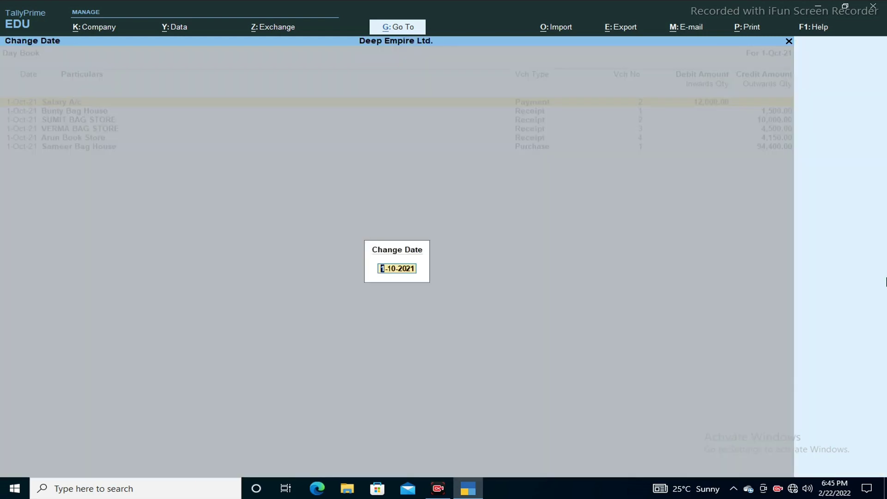
pyautogui.press('Return')
pyautogui.press('F4')
pyautogui.press('Down')
pyautogui.press('Down')
pyautogui.press('Down')
pyautogui.press('Down')
pyautogui.press('Down')
pyautogui.press('Down')
pyautogui.press('Down')
pyautogui.press('Down')
pyautogui.press('Down')
pyautogui.press('Down')
pyautogui.press('Return')
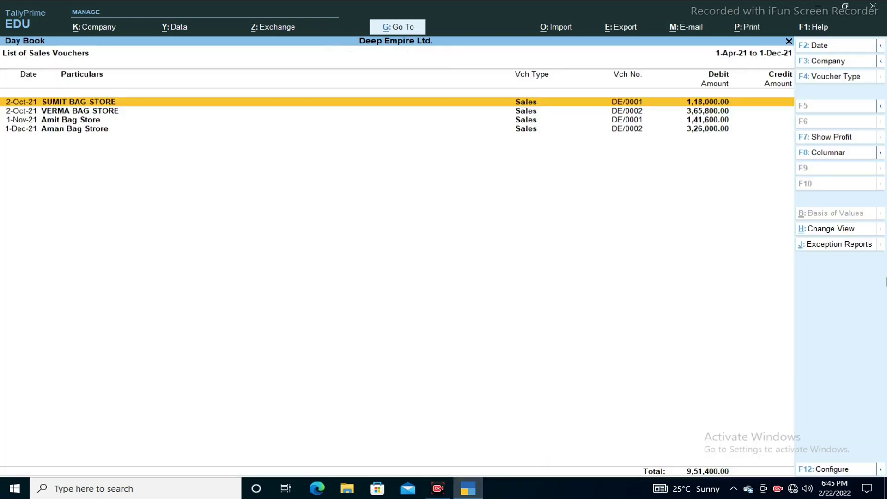
# Show the profit for the sales vouchers and change the report to the Extract view.
pyautogui.press('F7')
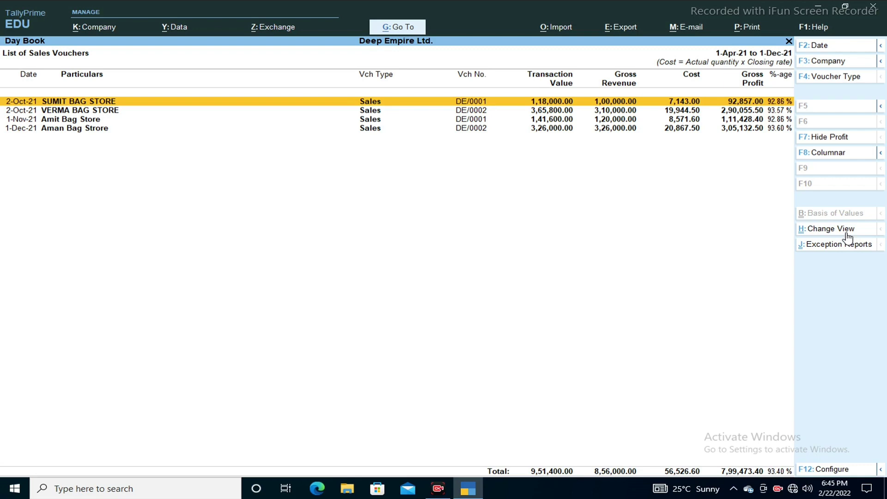
pyautogui.press('ctrl')
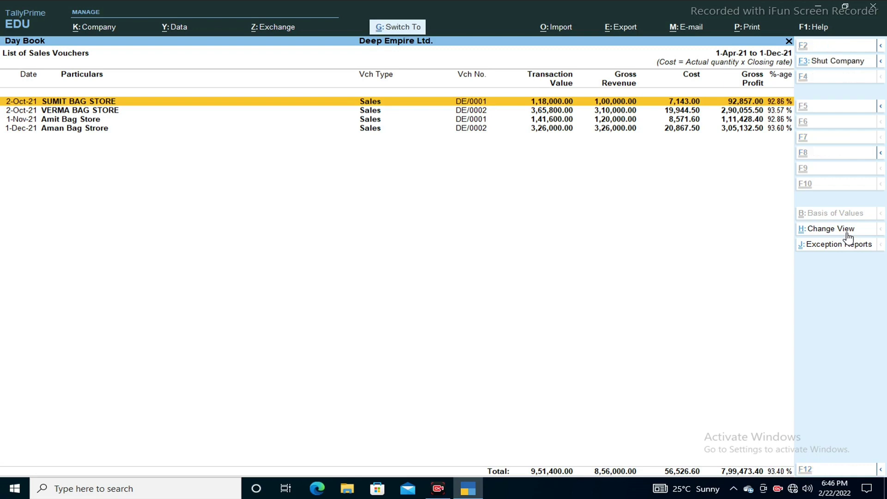
pyautogui.click(847, 234)
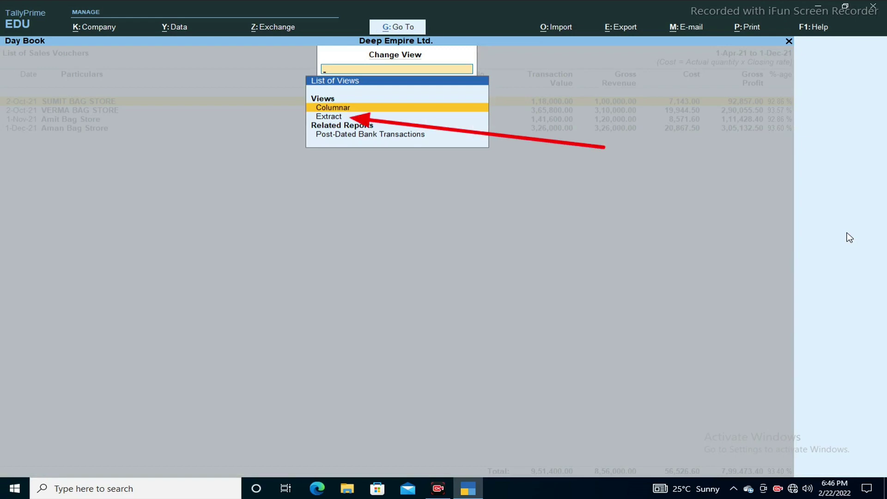
pyautogui.press('Down')
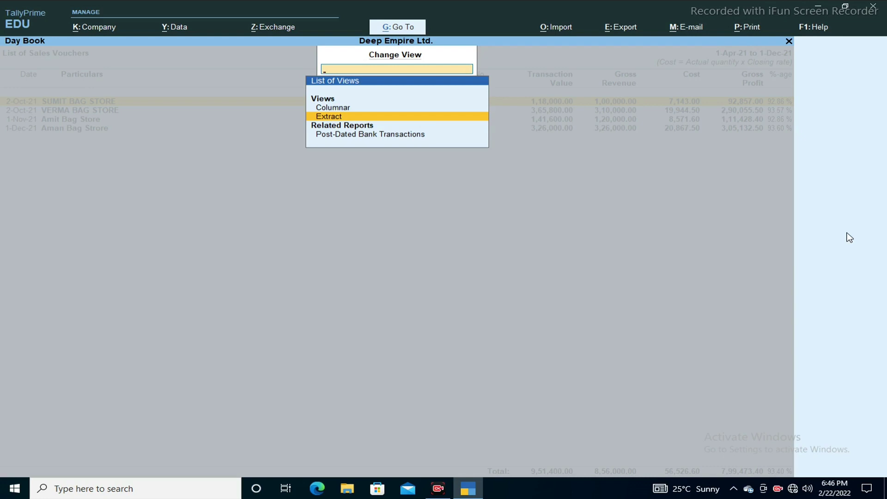
pyautogui.press('Return')
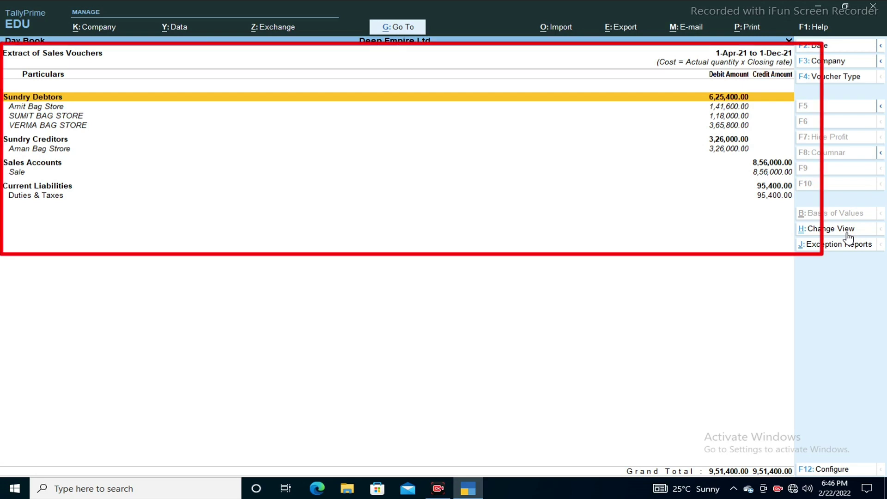
# Examine the account groups and ledger amounts in the extract of sales vouchers, from Sundry Debtors to Current Liabilities.
pyautogui.press('Down')
pyautogui.press('Down')
pyautogui.press('Down')
pyautogui.press('Down')
pyautogui.press('Down')
pyautogui.press('Down')
pyautogui.press('Down')
pyautogui.press('Down')
pyautogui.press('Down')
pyautogui.press('Up')
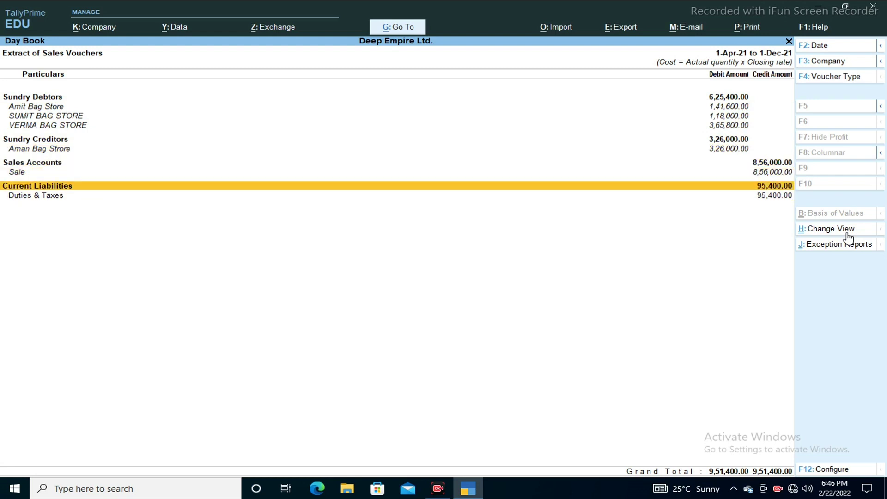
pyautogui.press('Up')
pyautogui.press('Up')
pyautogui.press('Up')
pyautogui.press('Up')
pyautogui.press('Up')
pyautogui.press('Up')
pyautogui.press('Up')
pyautogui.press('Up')
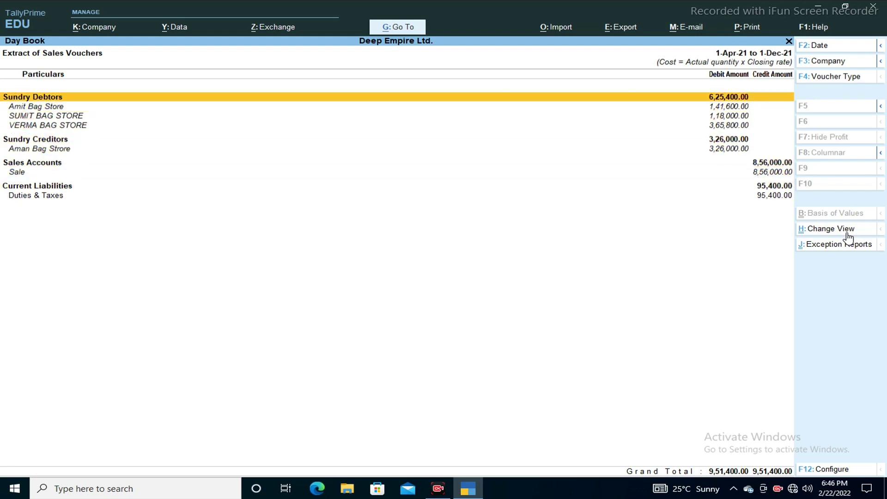
# Change the report to the Inventory-wise Extract view and look over its stock item lines.
pyautogui.click(847, 234)
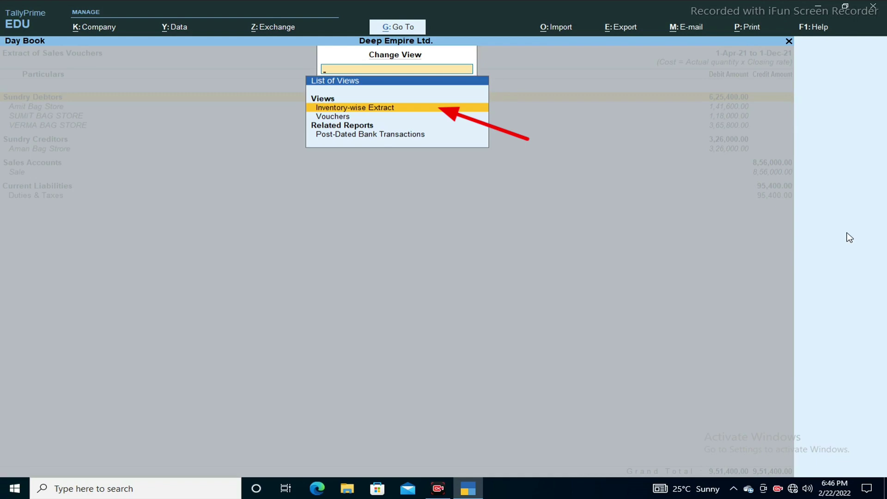
pyautogui.press('Return')
pyautogui.press('Down')
pyautogui.press('Up')
pyautogui.press('Down')
pyautogui.press('Up')
pyautogui.press('Down')
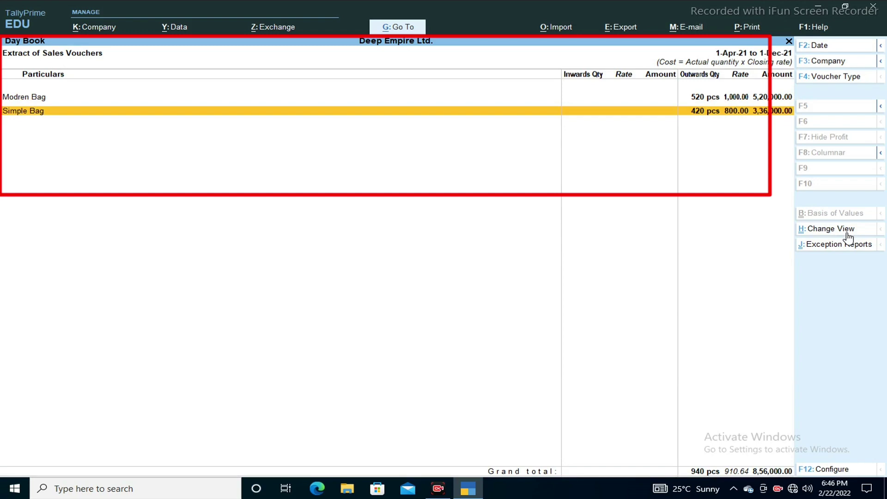
# Leave the extract of sales vouchers and reopen the Day Book with all vouchers for 1-Apr-21 to 1-Dec-21.
pyautogui.press('F2')
pyautogui.press('Escape')
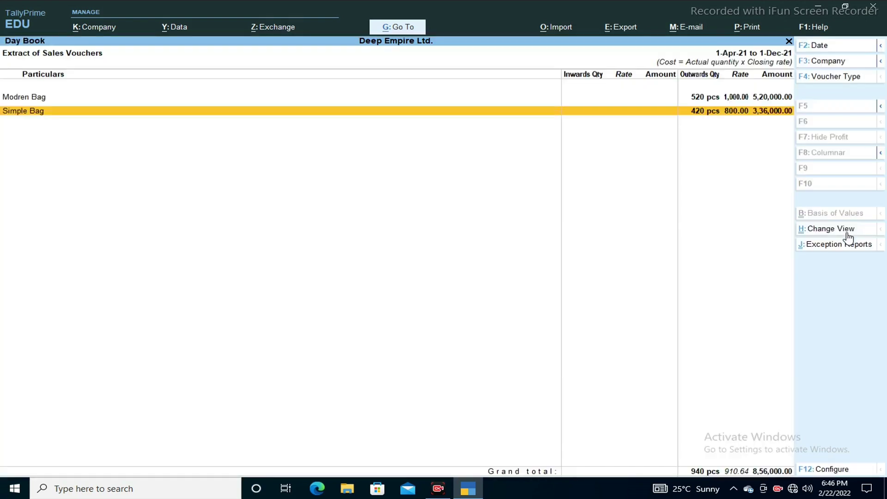
pyautogui.press('Escape')
pyautogui.press('F2')
pyautogui.press('Return')
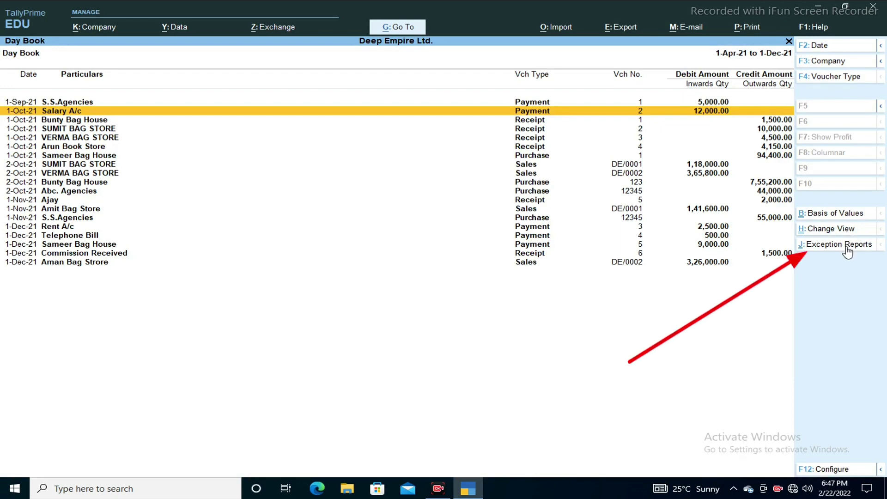
# Expand the list of exception reports to include the inactive ones, look over it and return to the Day Book.
pyautogui.click(847, 249)
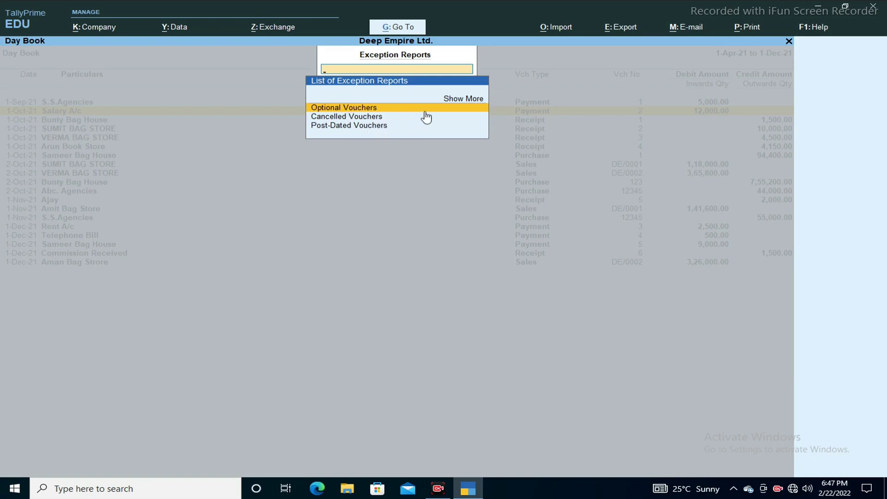
pyautogui.click(457, 102)
pyautogui.click(457, 100)
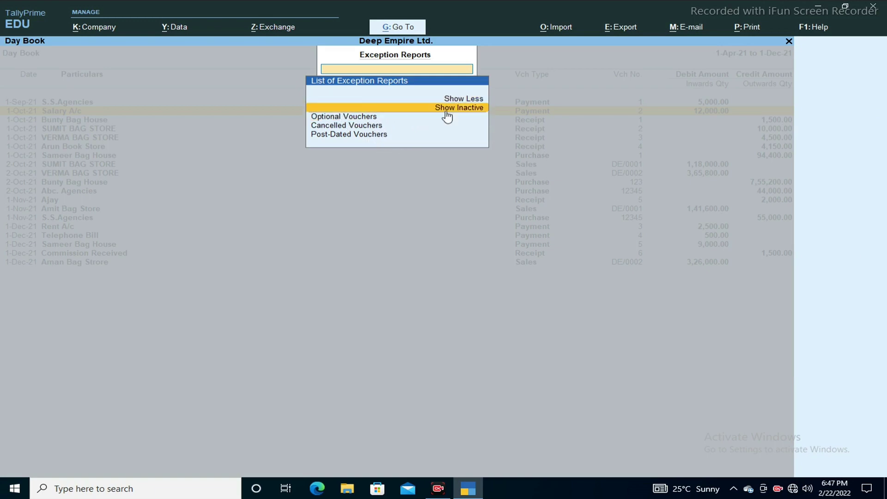
pyautogui.click(444, 109)
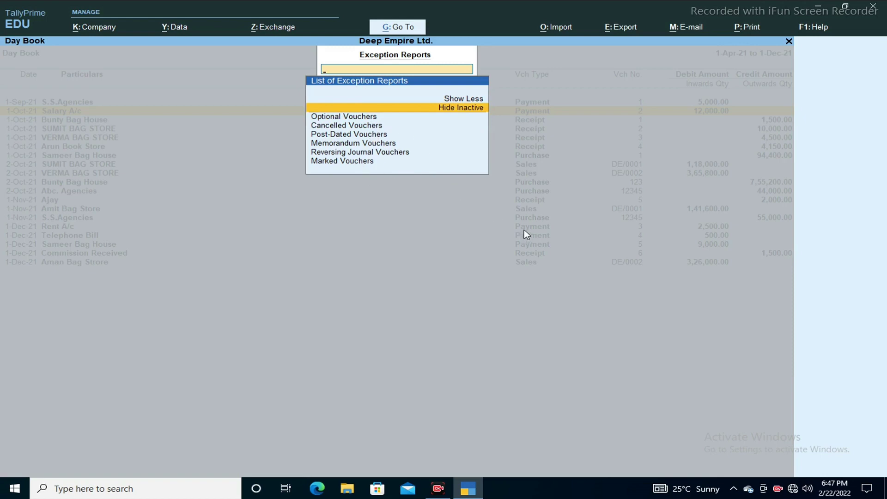
pyautogui.press('Escape')
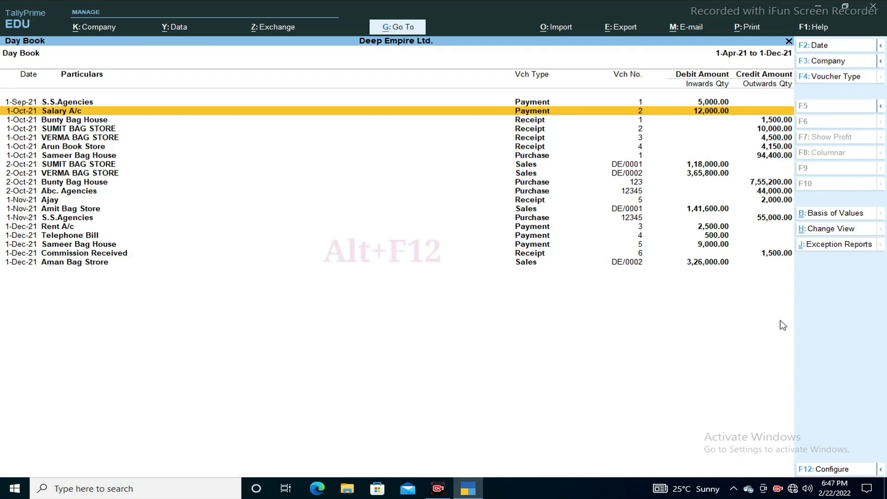
# Start a range filter on the Day Book for vouchers having Ledgers.
pyautogui.press('alt')
pyautogui.hotkey('alt', 'F12')
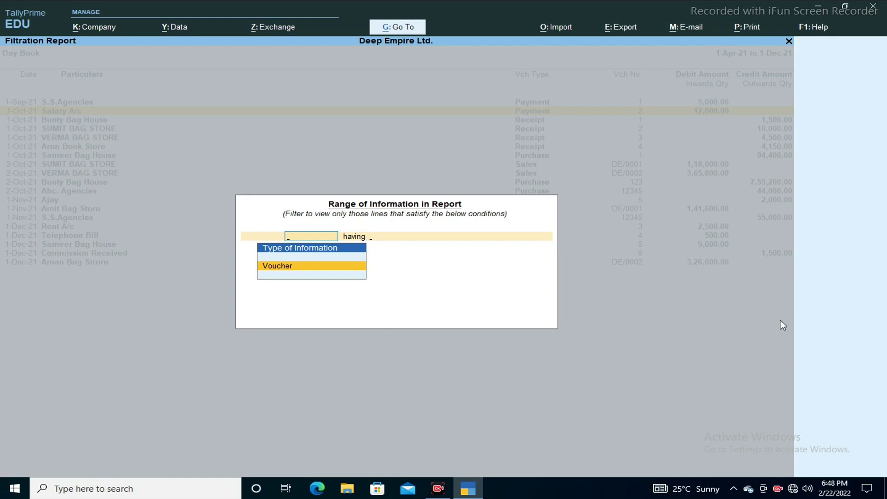
pyautogui.press('Return')
pyautogui.write('le')
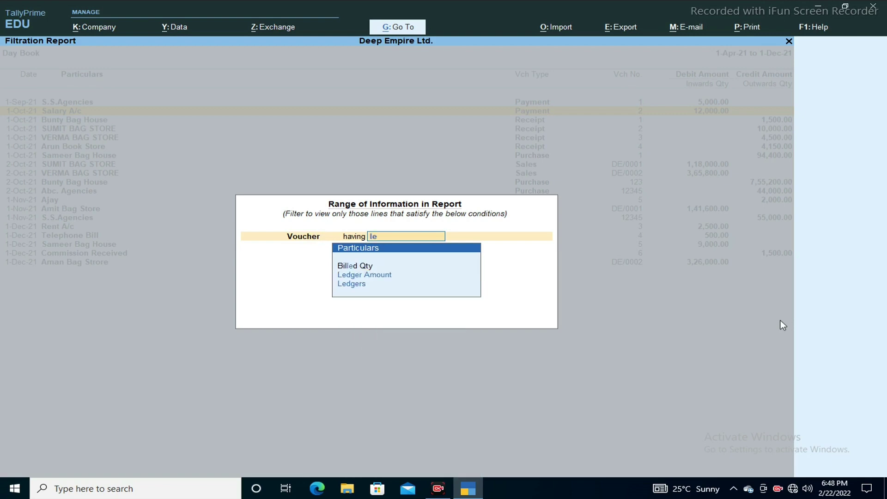
pyautogui.press('Down')
pyautogui.press('Down')
pyautogui.press('Return')
# Set the ledger condition to Name starting with "sumit" and apply the filter to the Day Book.
pyautogui.press('Down')
pyautogui.press('Down')
pyautogui.press('Down')
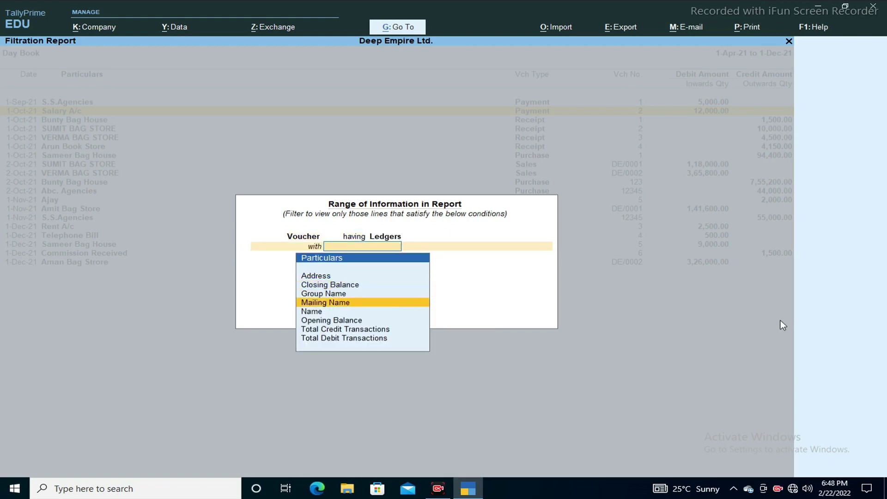
pyautogui.press('Return')
pyautogui.press('Down')
pyautogui.press('Down')
pyautogui.press('Down')
pyautogui.press('Down')
pyautogui.press('Down')
pyautogui.press('Down')
pyautogui.press('Down')
pyautogui.press('Down')
pyautogui.press('Down')
pyautogui.press('Down')
pyautogui.press('Return')
pyautogui.write('sumit')
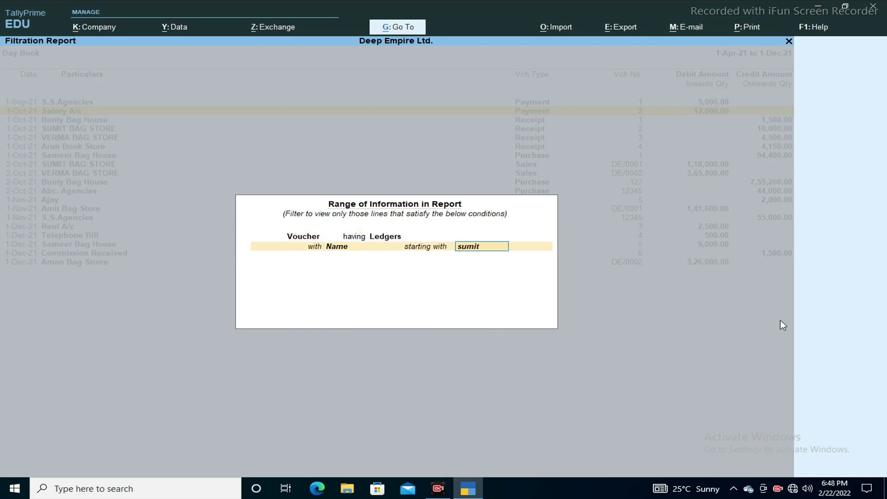
pyautogui.press('Return')
pyautogui.press('Return')
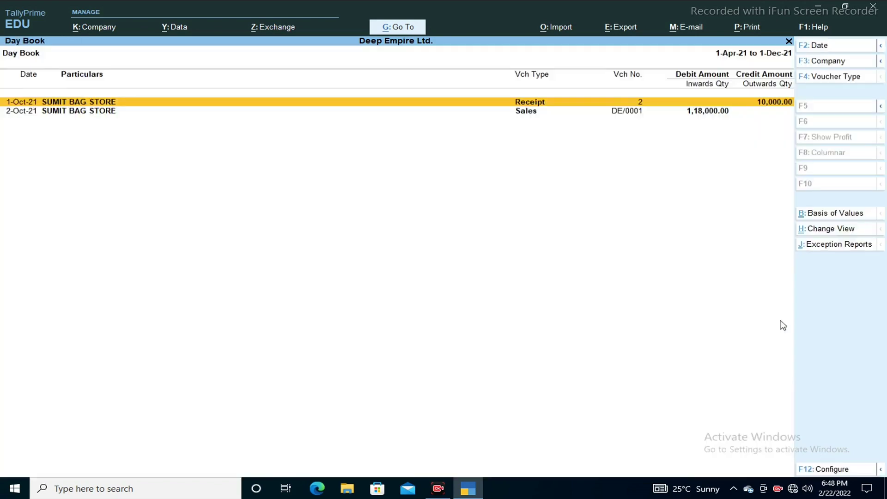